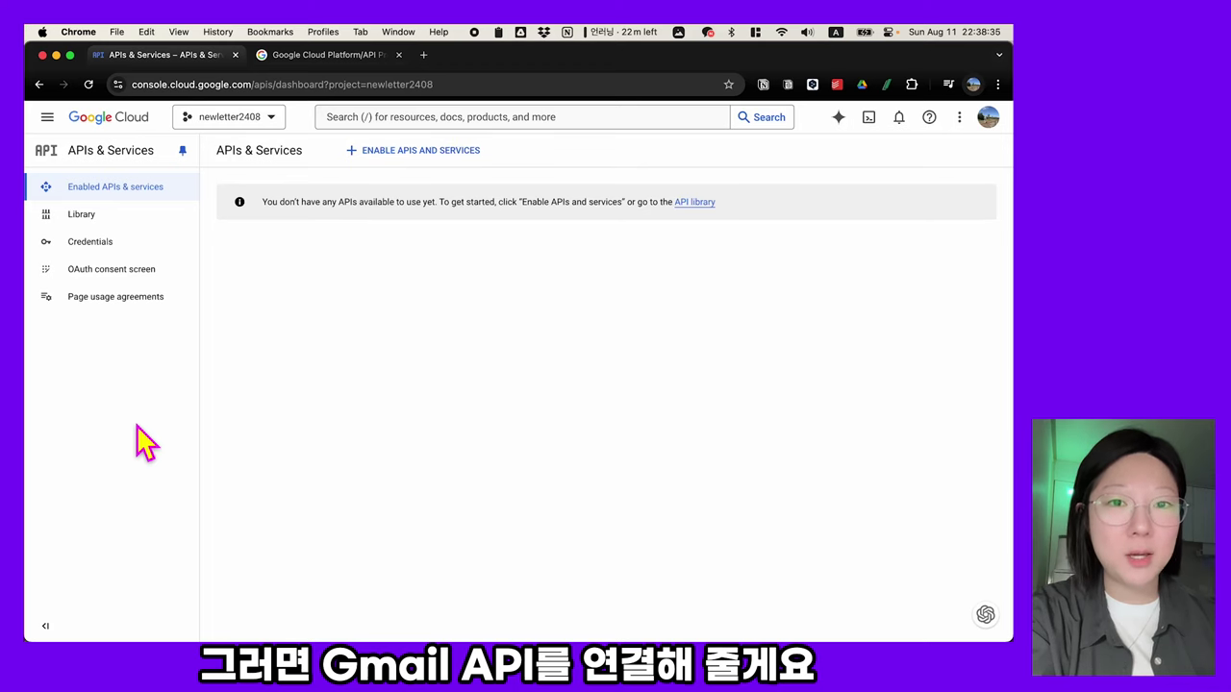
# - Enable the Gmail API for the project from the API Library's Google Workspace section
pyautogui.click(75, 225)
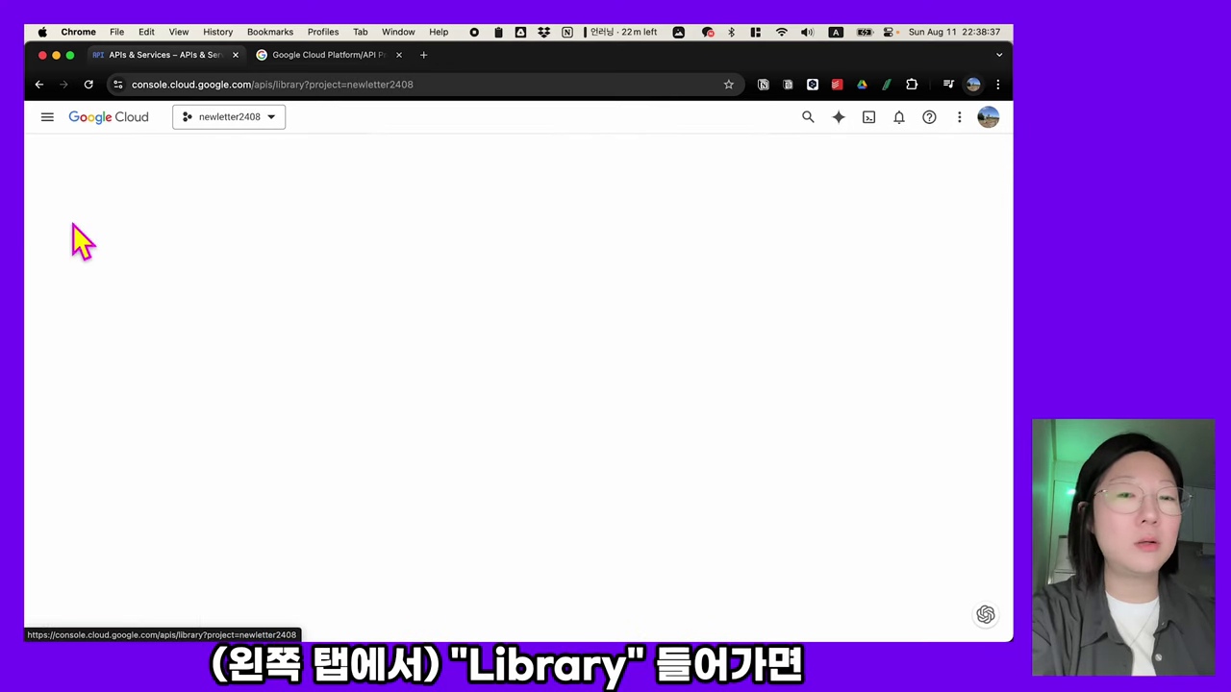
pyautogui.scroll(-3, 429, 468)
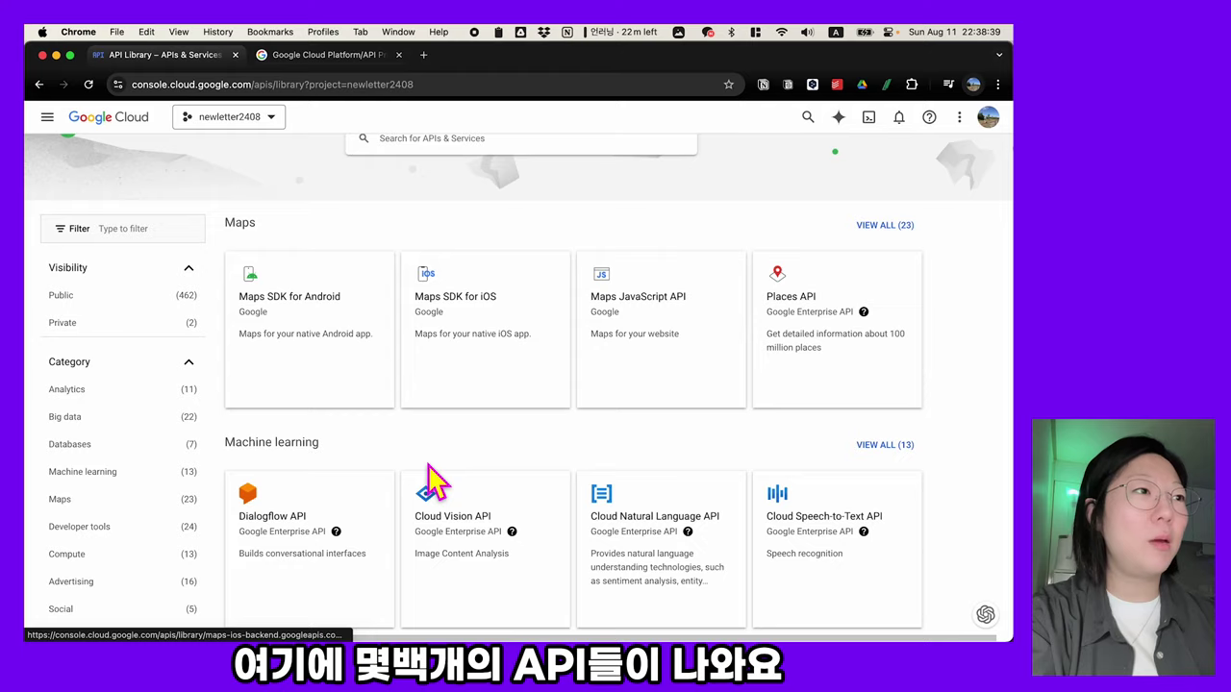
pyautogui.scroll(-10, 431, 481)
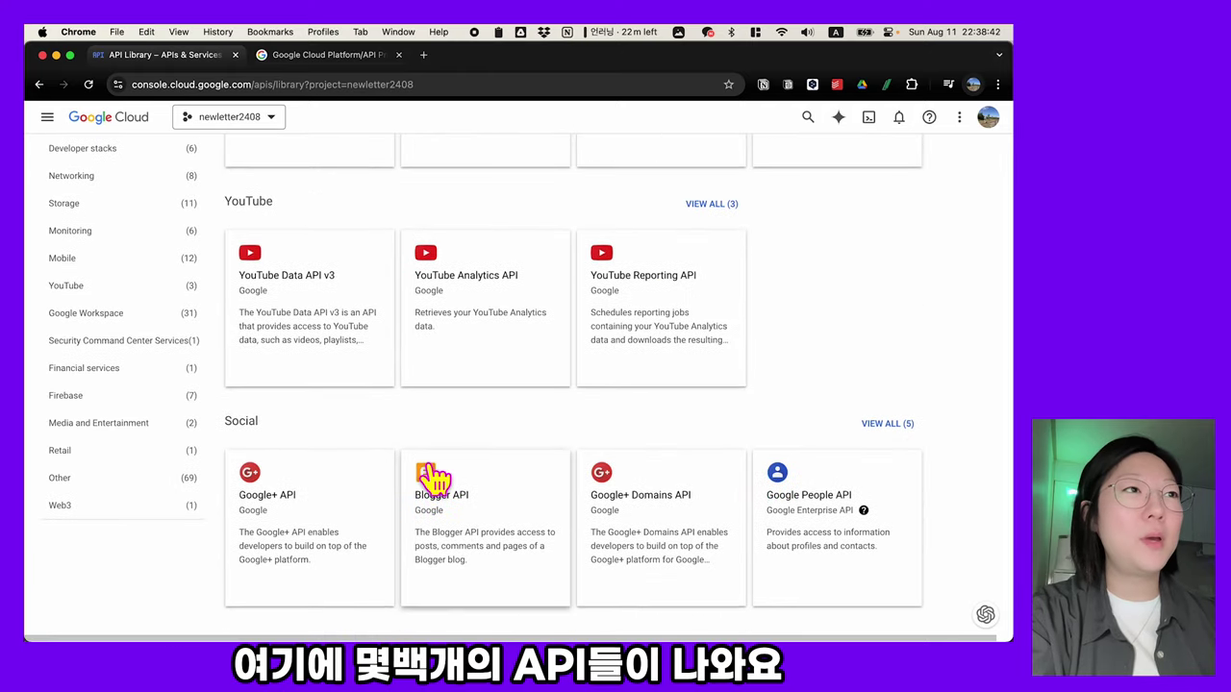
pyautogui.scroll(-3, 432, 481)
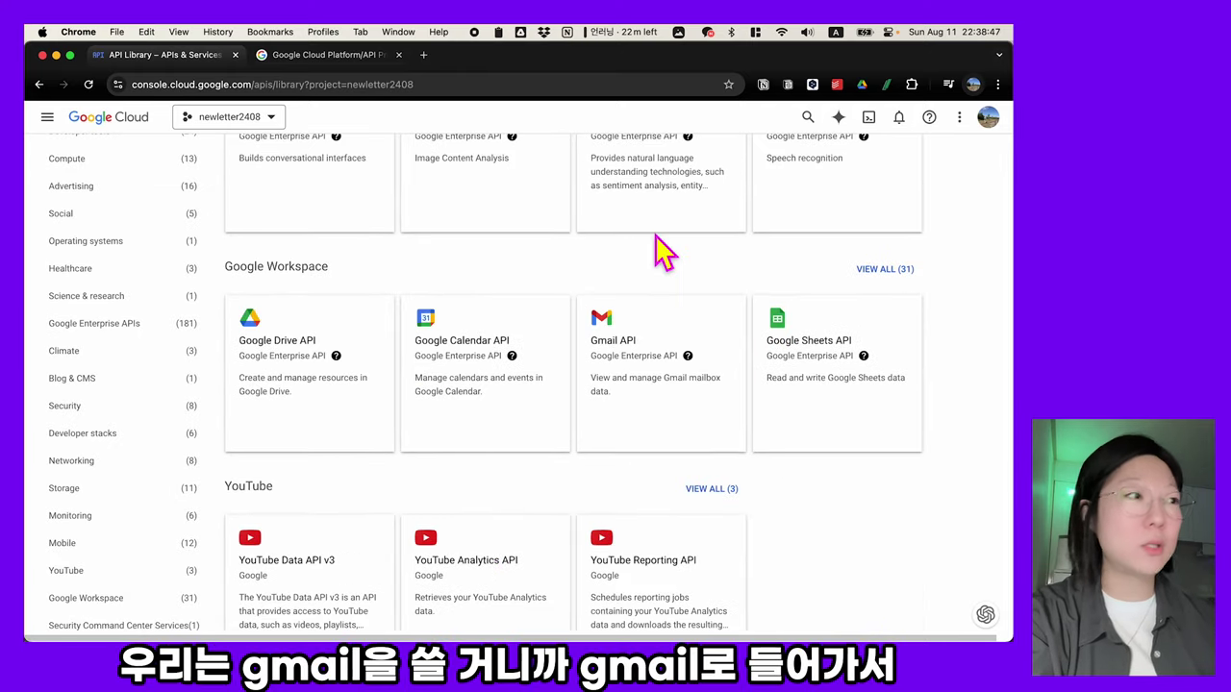
pyautogui.click(670, 337)
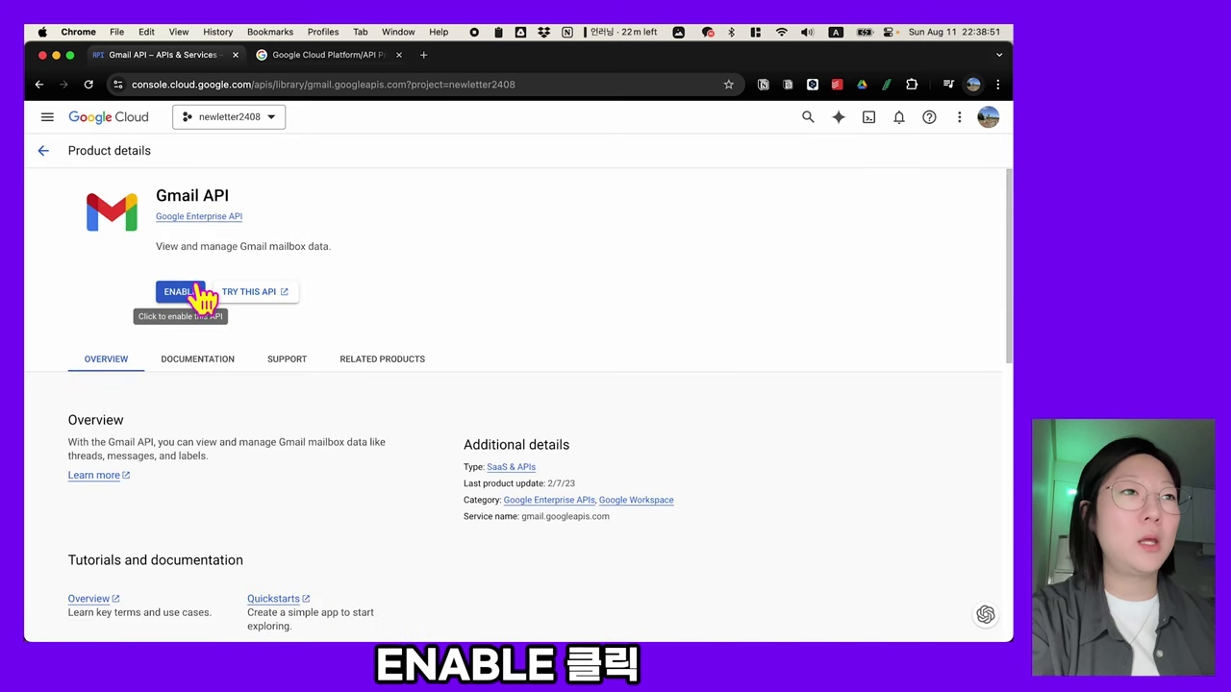
pyautogui.click(191, 296)
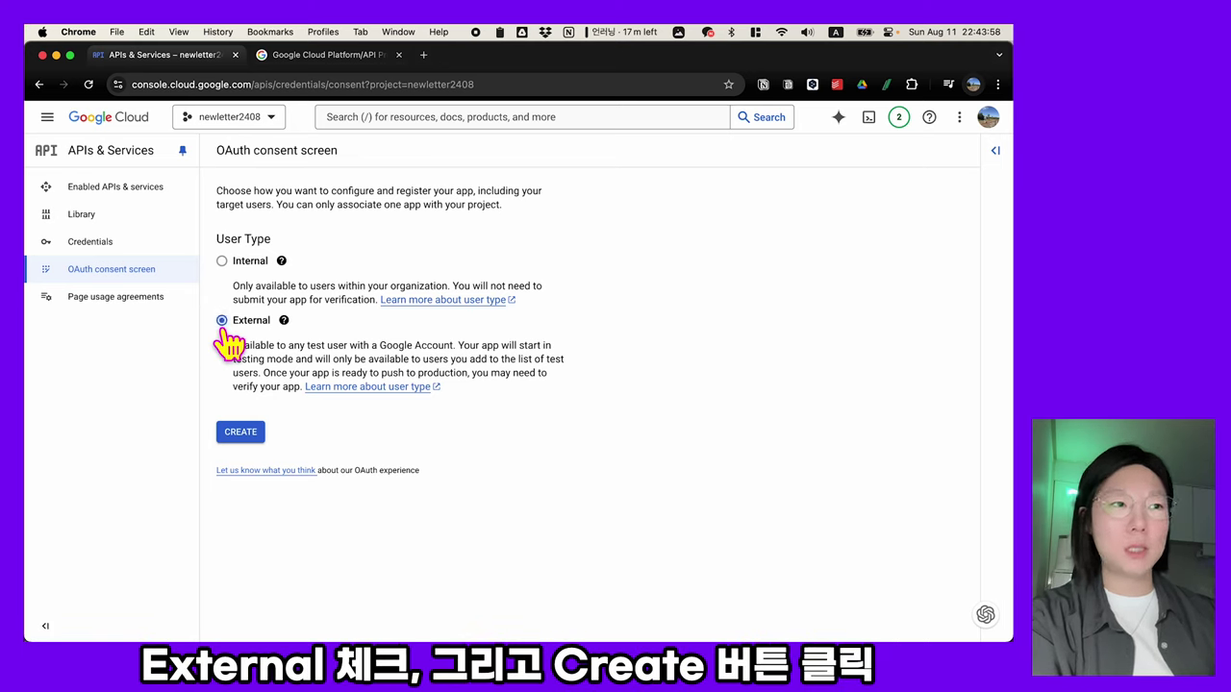
# - Start registering the app for External users
pyautogui.click(242, 433)
pyautogui.scroll(-3, 243, 434)
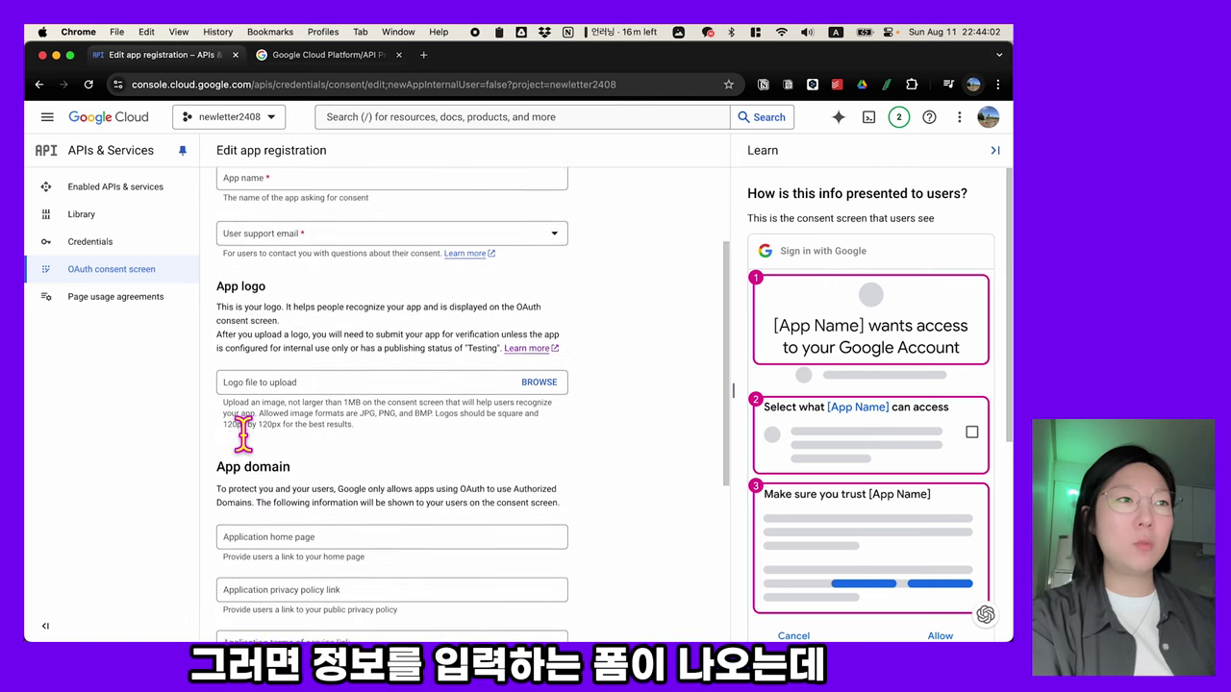
pyautogui.scroll(-2, 243, 435)
pyautogui.scroll(4, 243, 434)
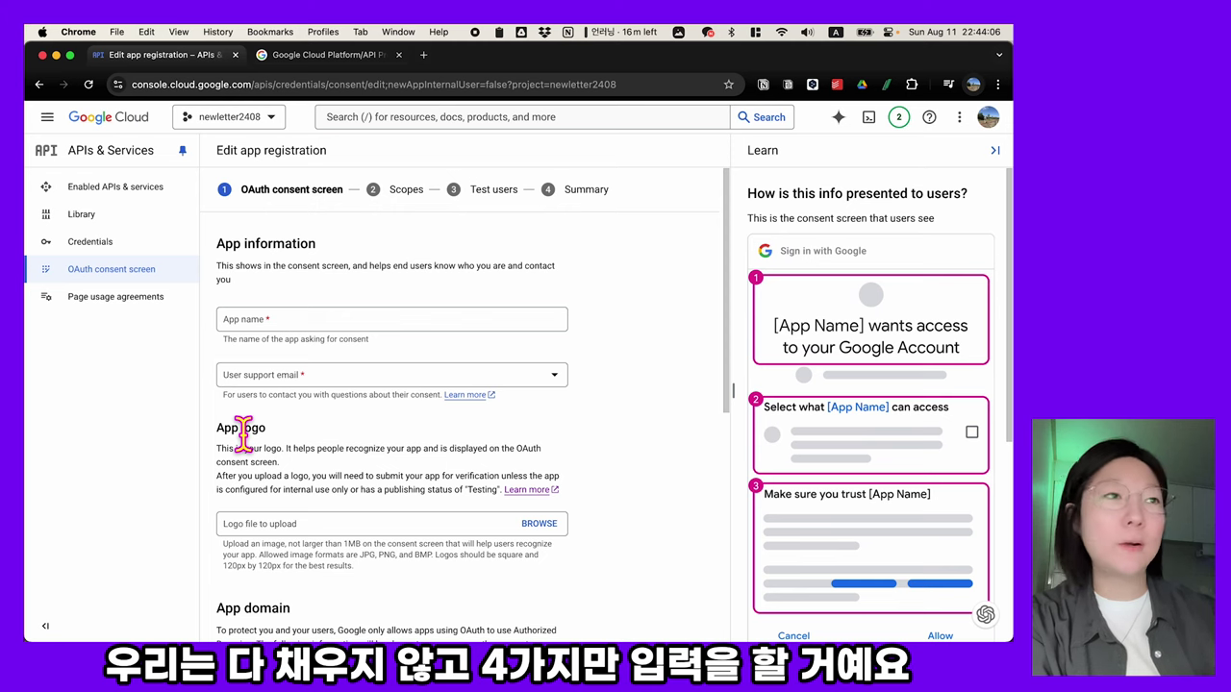
# - Name the app 'newsletter' and select the account email as user support email
pyautogui.click(342, 319)
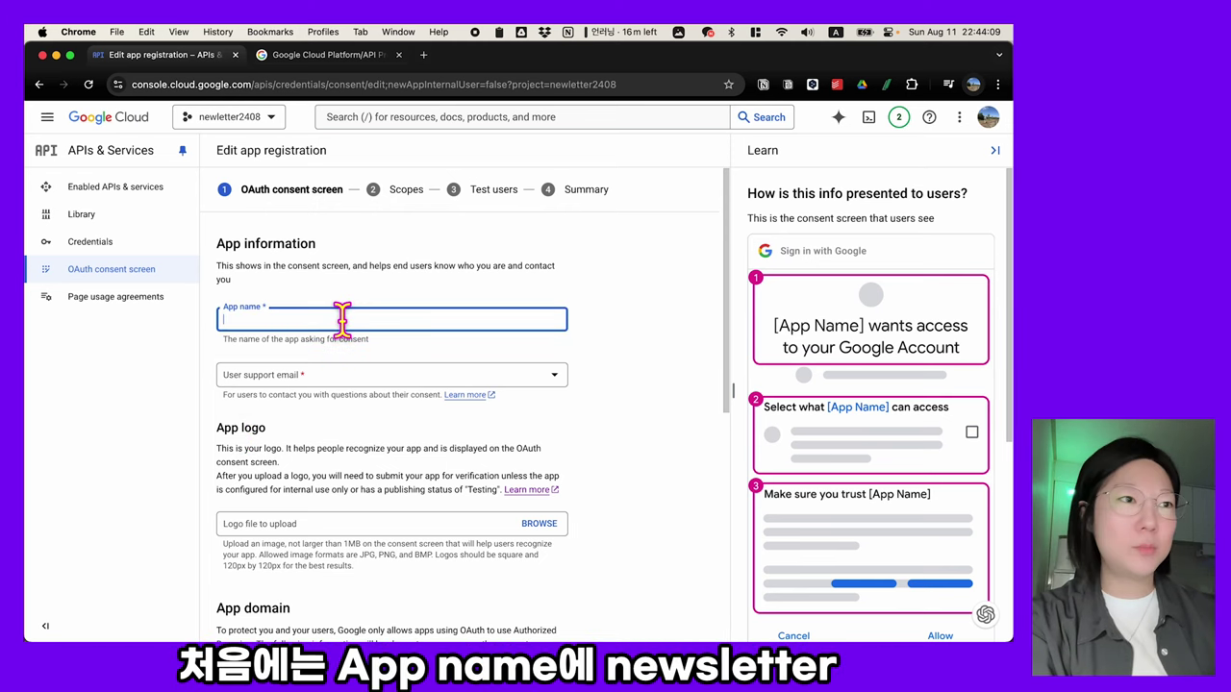
pyautogui.write('newsletter')
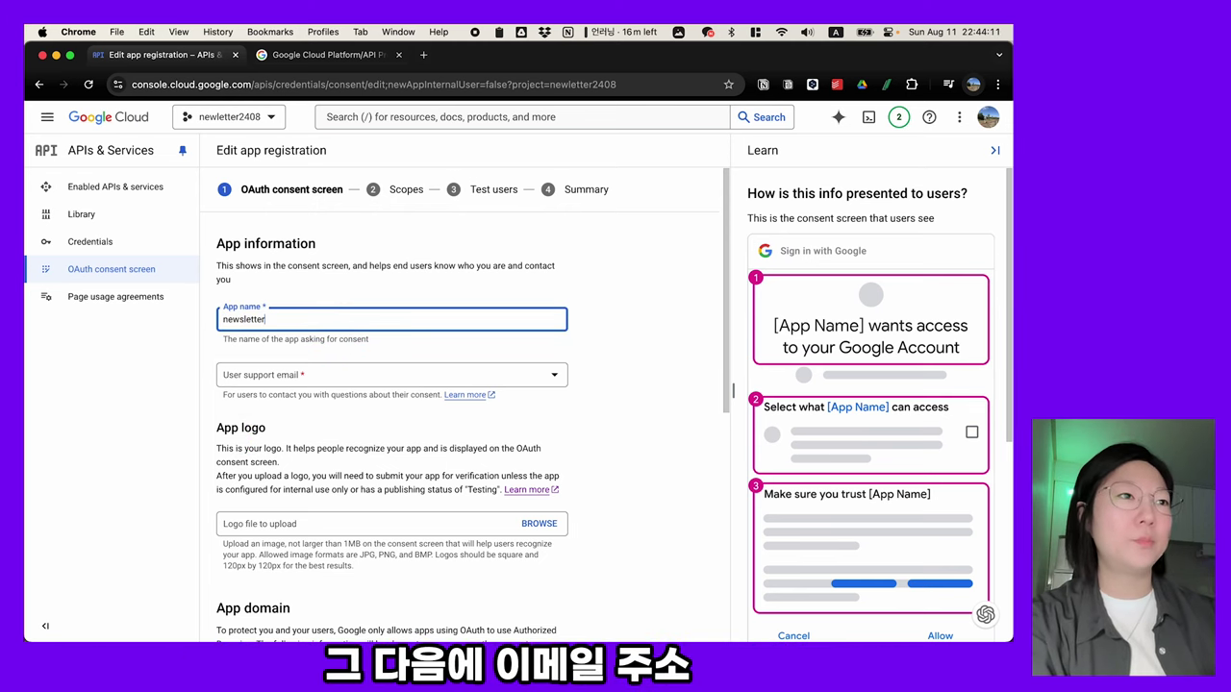
pyautogui.click(381, 381)
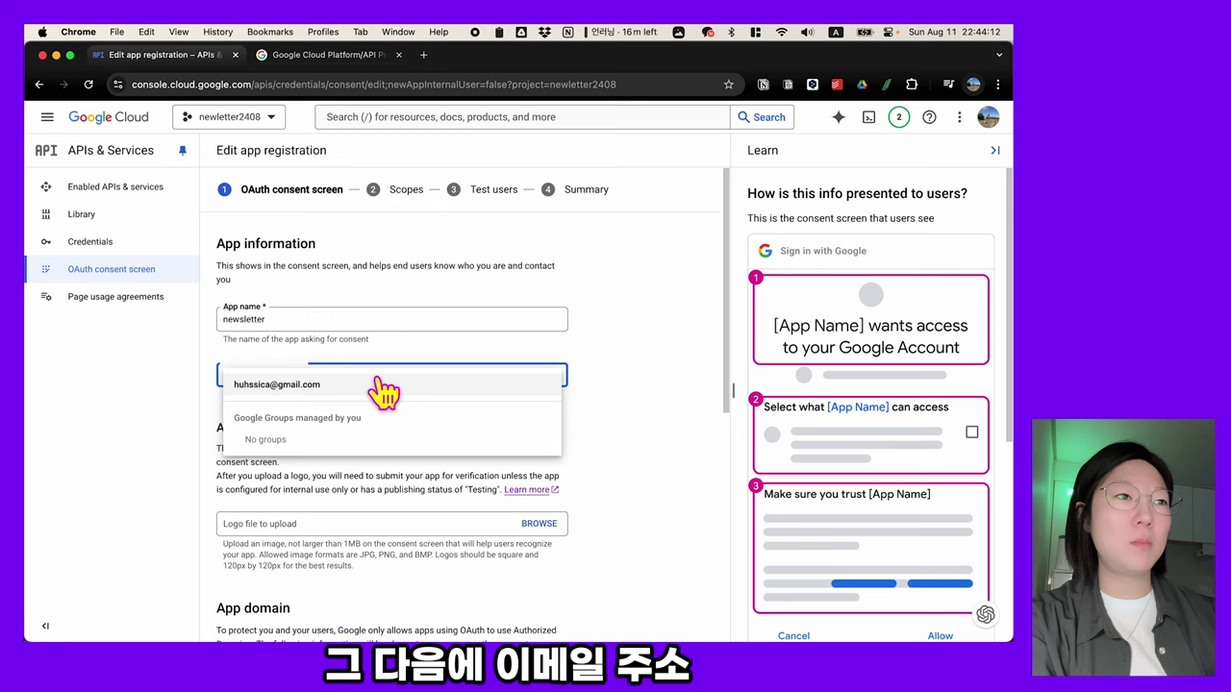
pyautogui.click(274, 385)
pyautogui.scroll(-3, 332, 452)
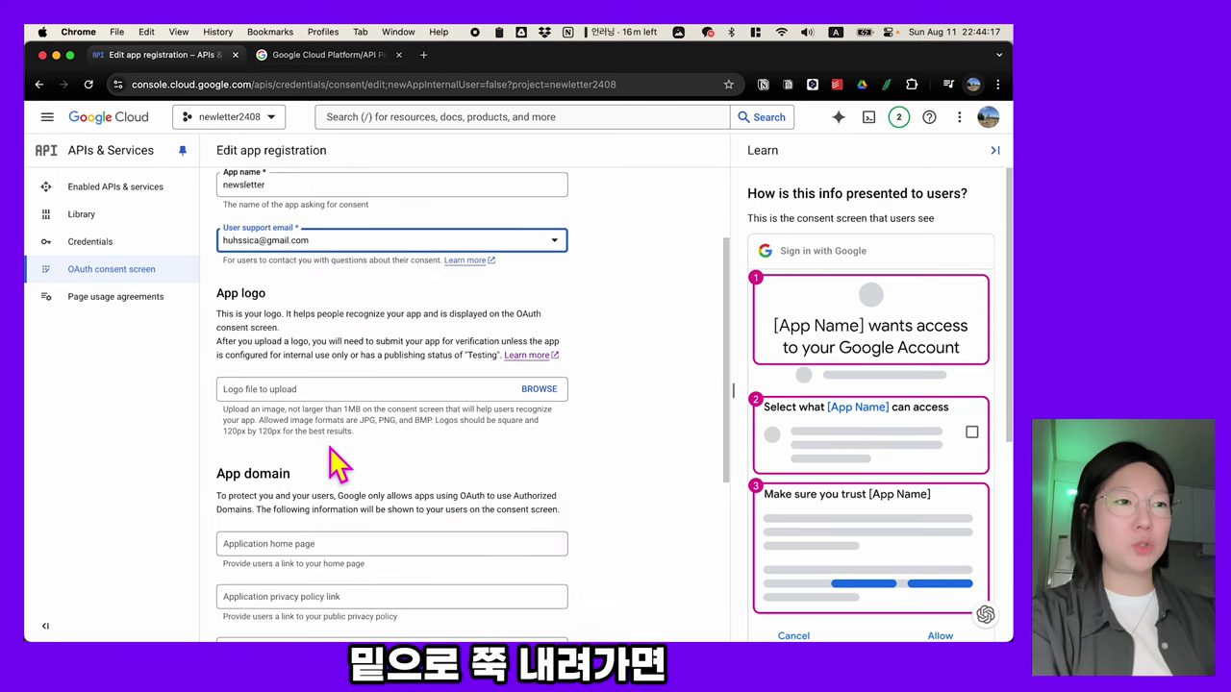
pyautogui.scroll(-7, 336, 466)
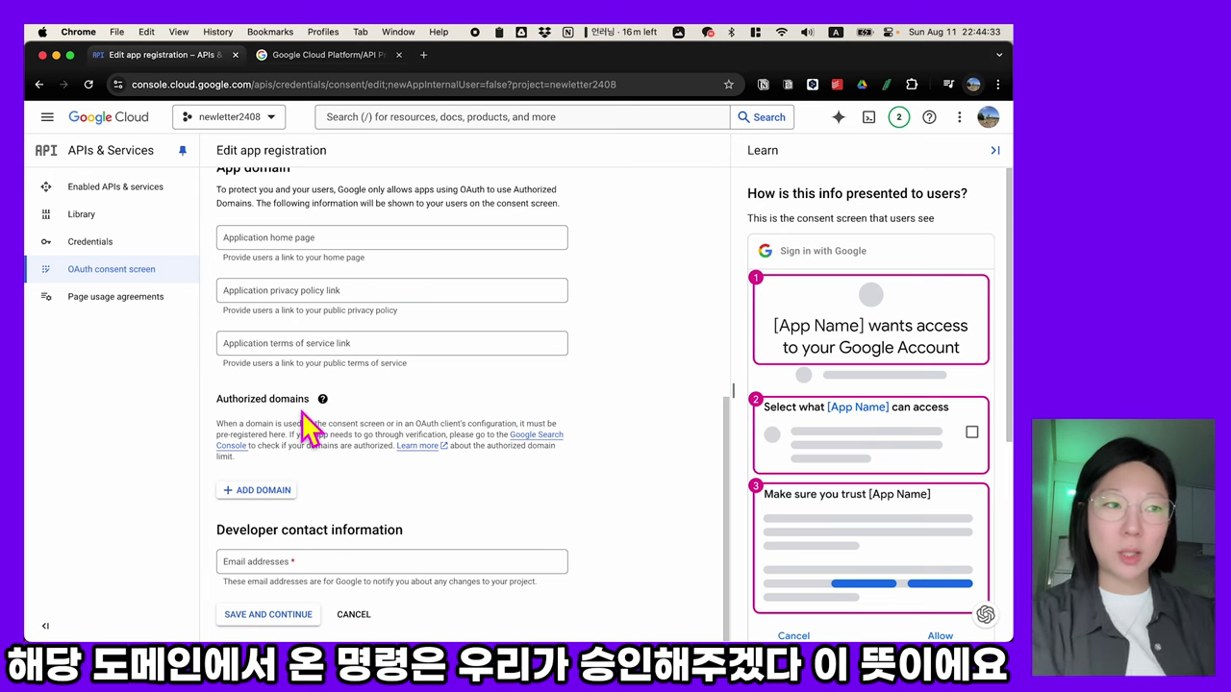
# - Add make.com and integromat.com as authorized domains
pyautogui.click(274, 492)
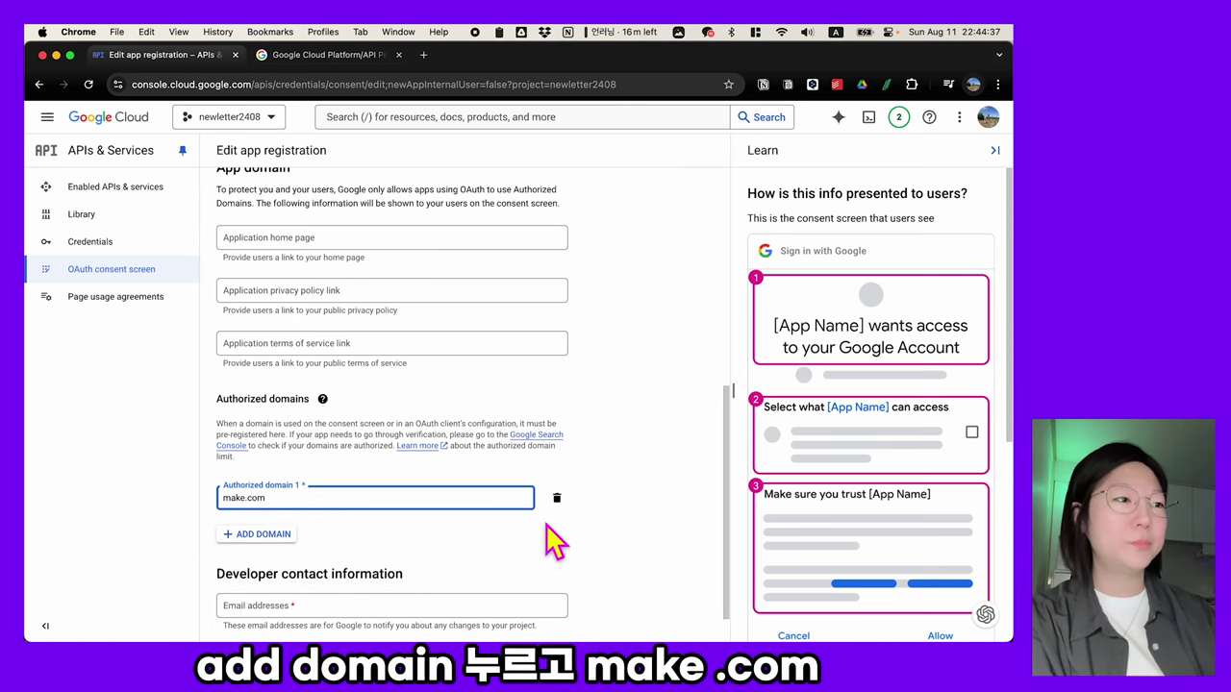
pyautogui.click(280, 536)
pyautogui.scroll(-1, 351, 563)
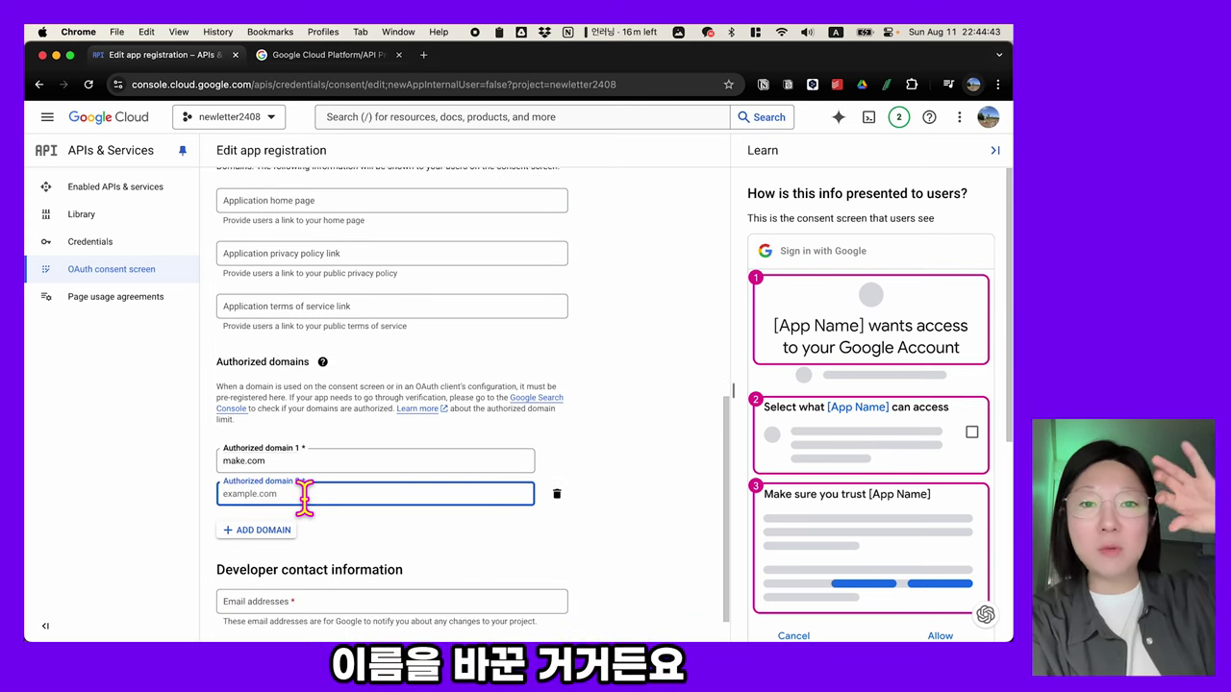
pyautogui.write('integromat.com')
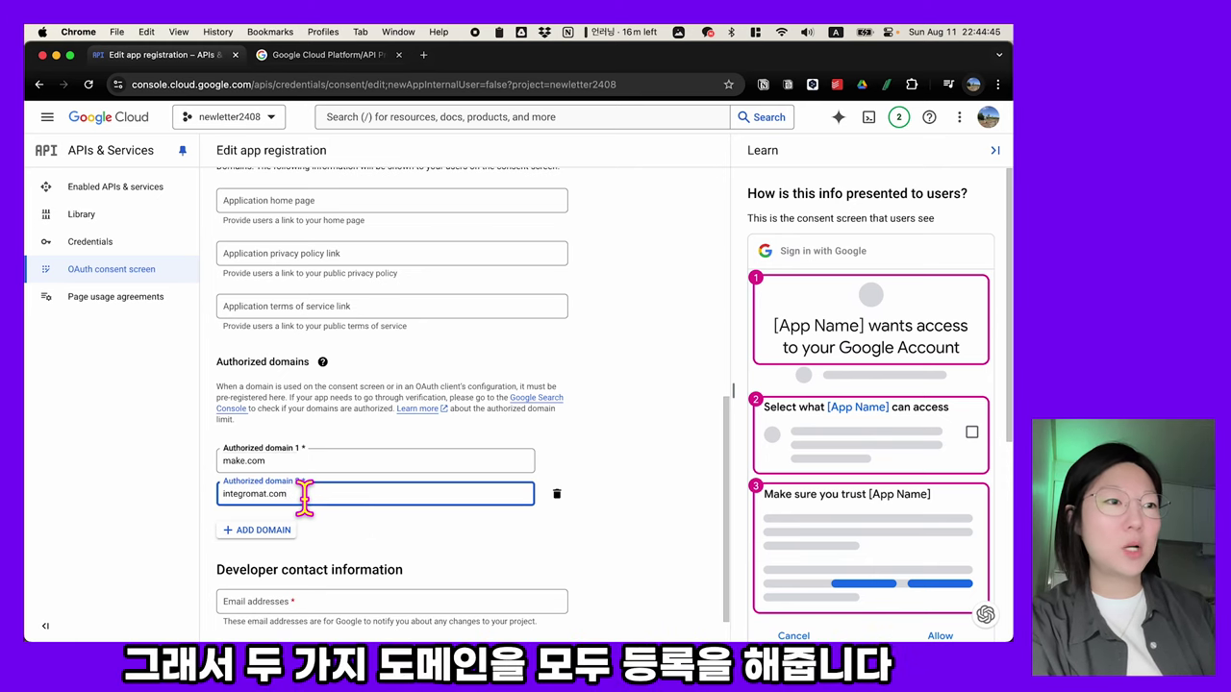
pyautogui.click(392, 547)
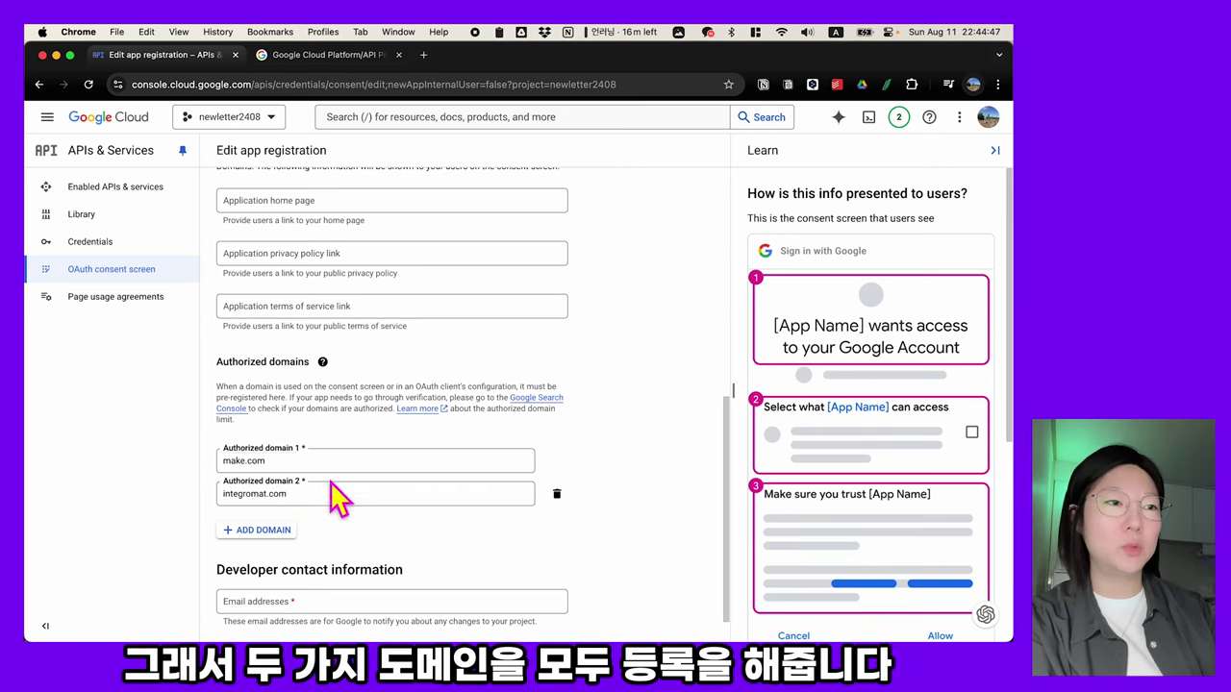
pyautogui.scroll(-1, 431, 538)
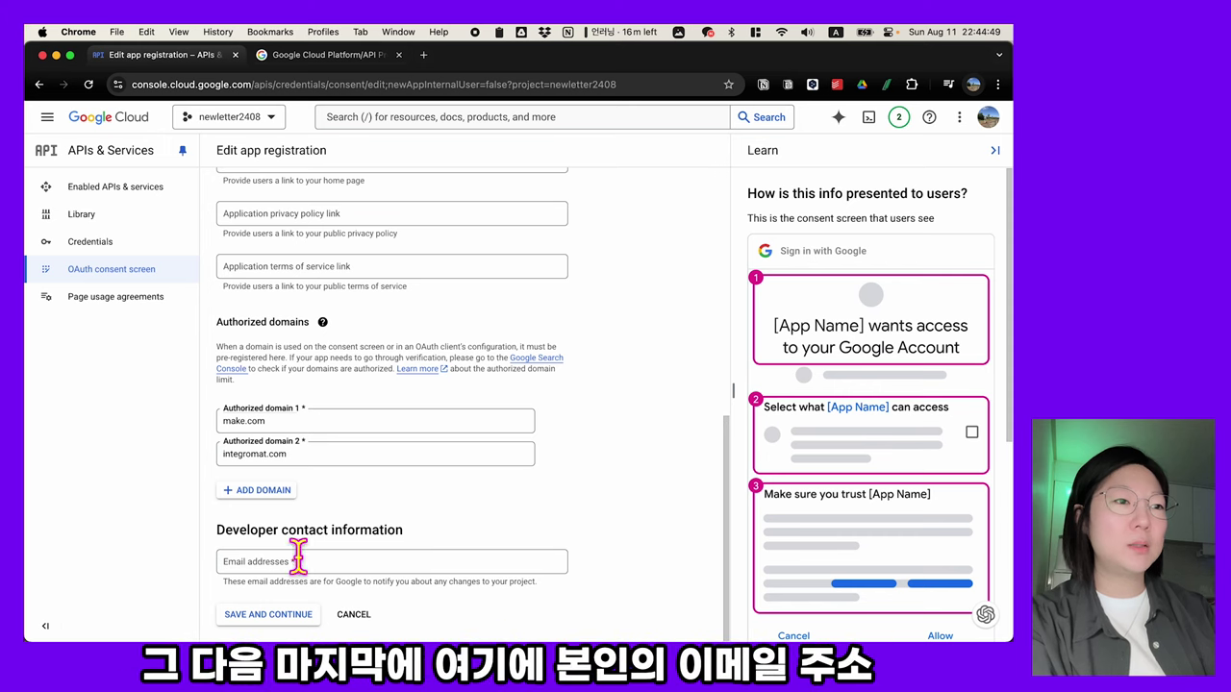
# - Enter the developer contact email and save, advancing to the Scopes step
pyautogui.click(252, 565)
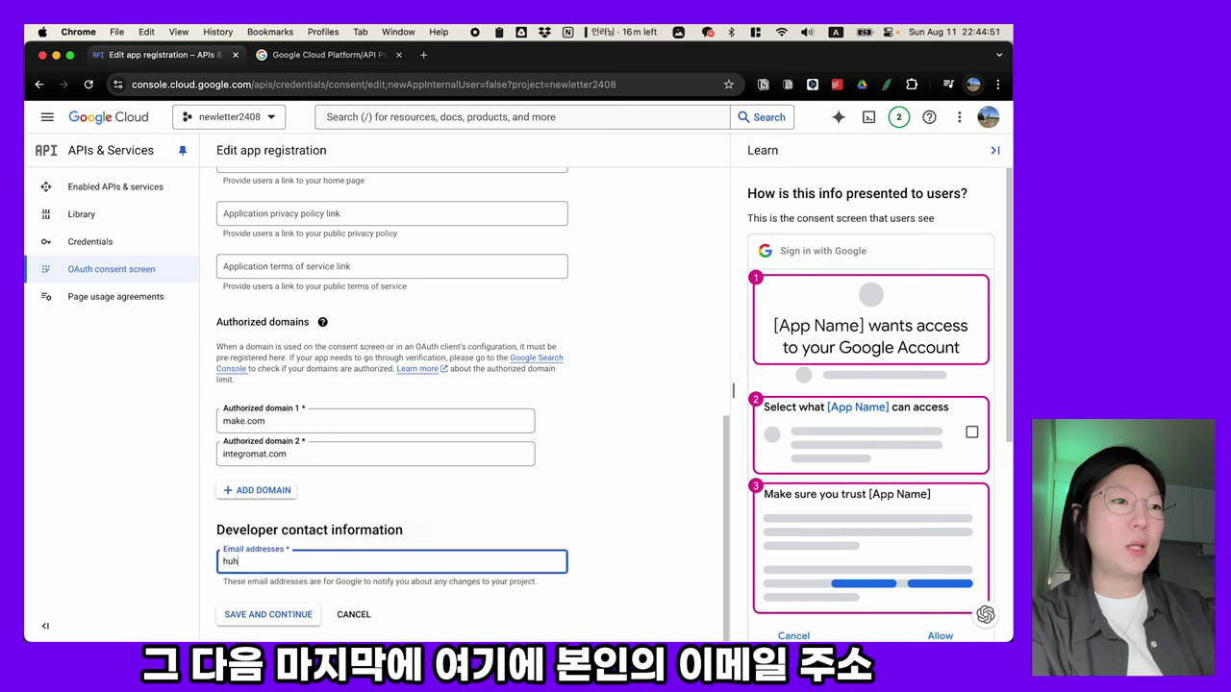
pyautogui.press('Return')
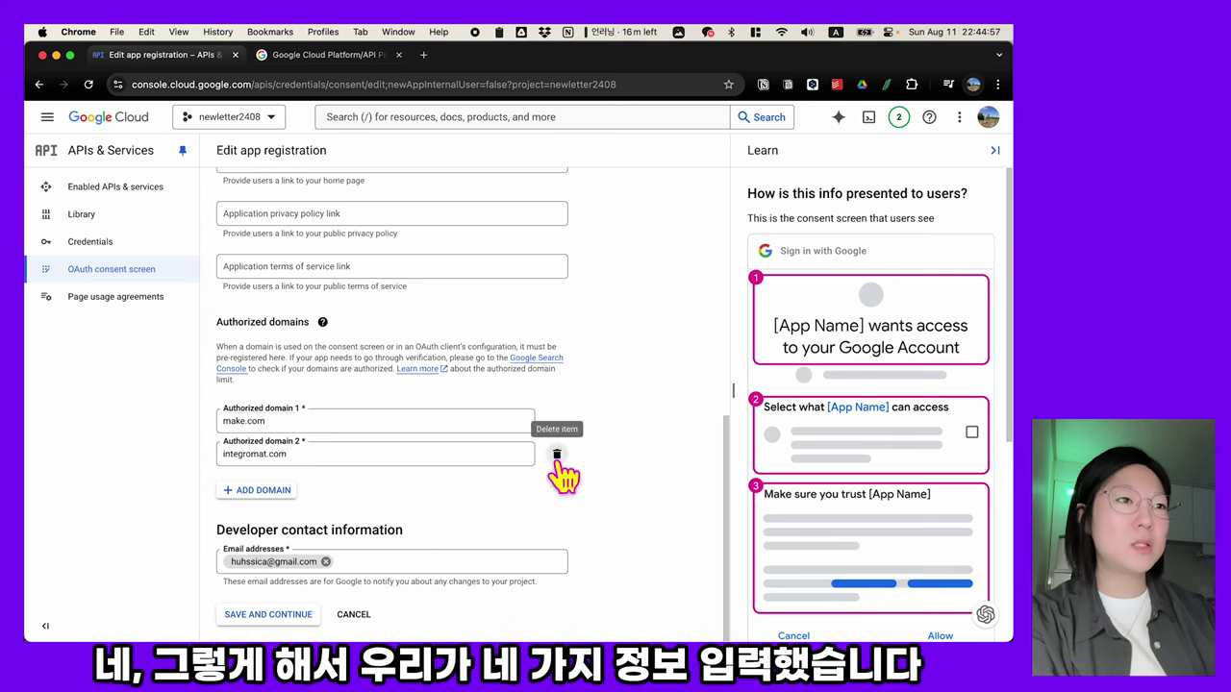
pyautogui.scroll(10, 557, 469)
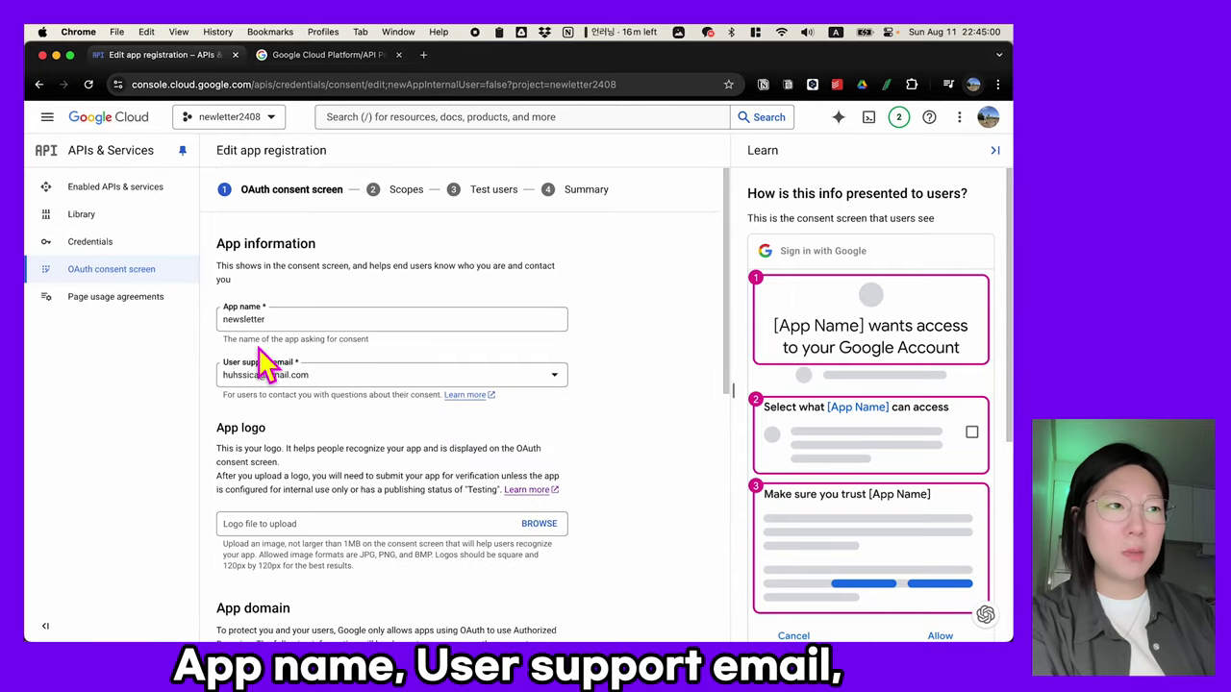
pyautogui.scroll(-10, 248, 420)
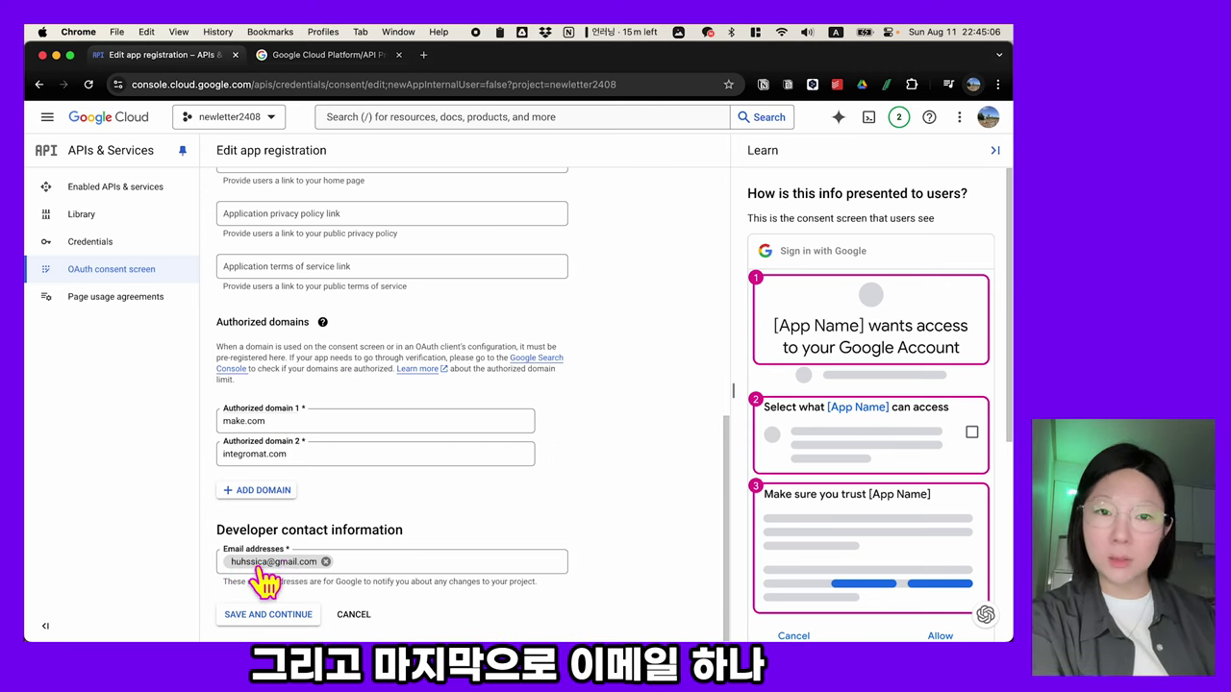
pyautogui.click(274, 616)
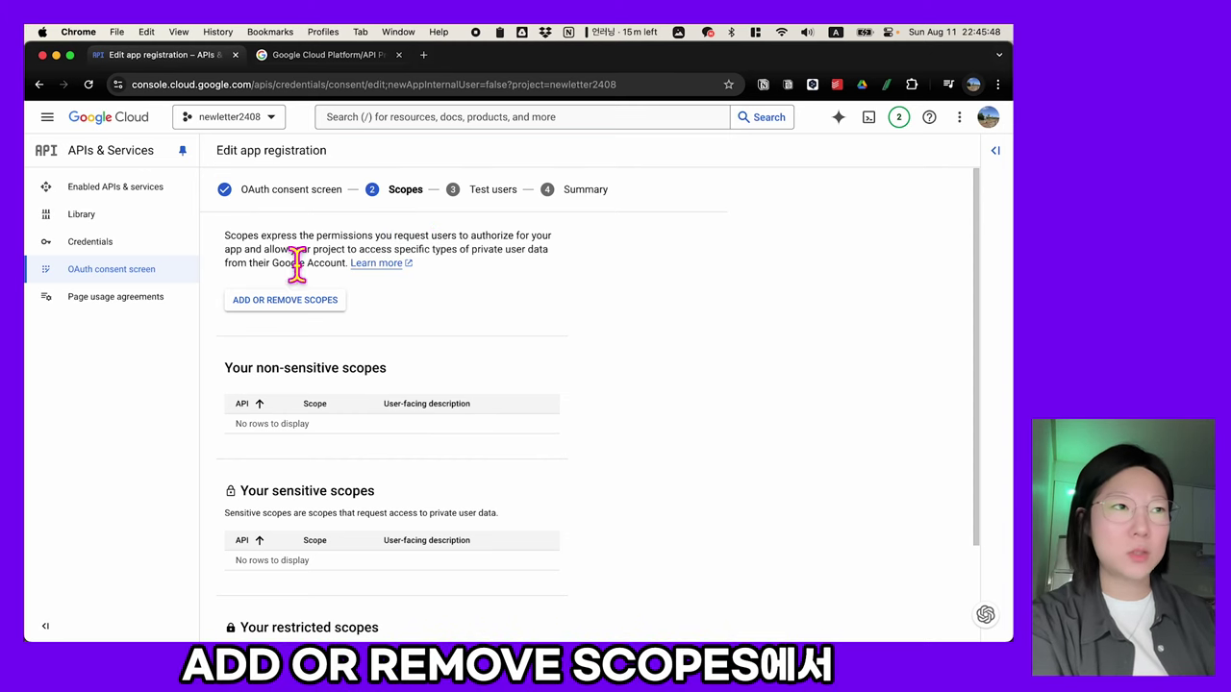
pyautogui.click(286, 303)
pyautogui.scroll(-3, 682, 366)
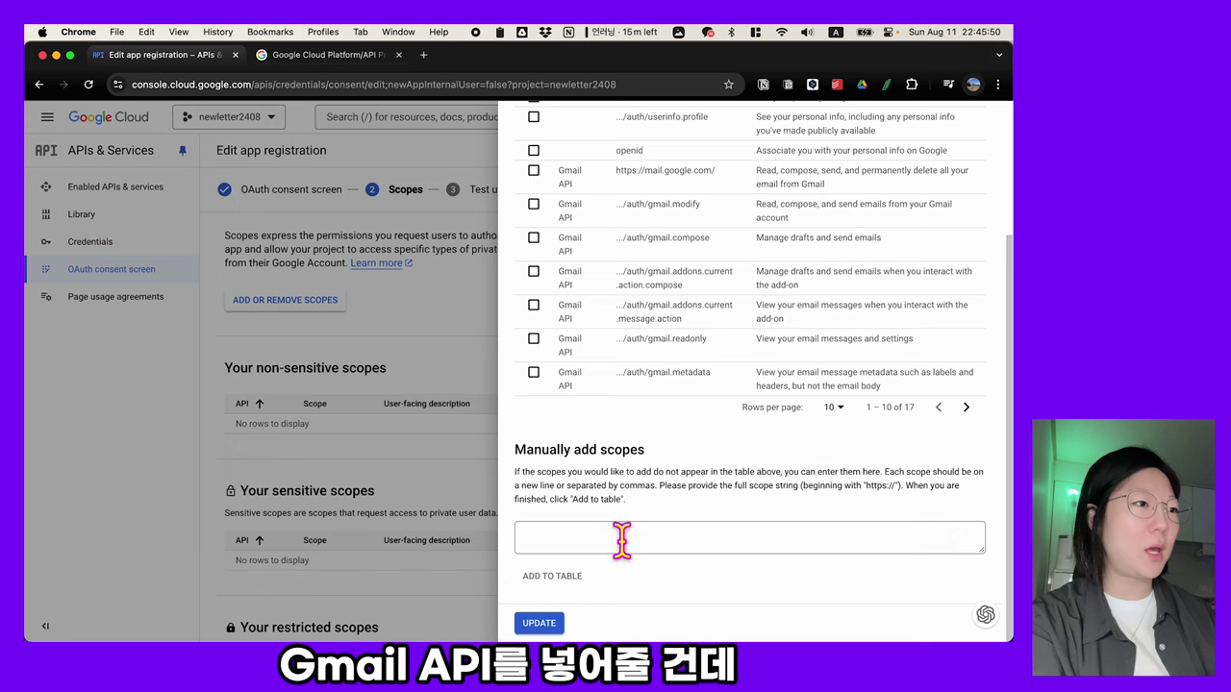
pyautogui.click(622, 538)
pyautogui.write('https://mail.google.com/')
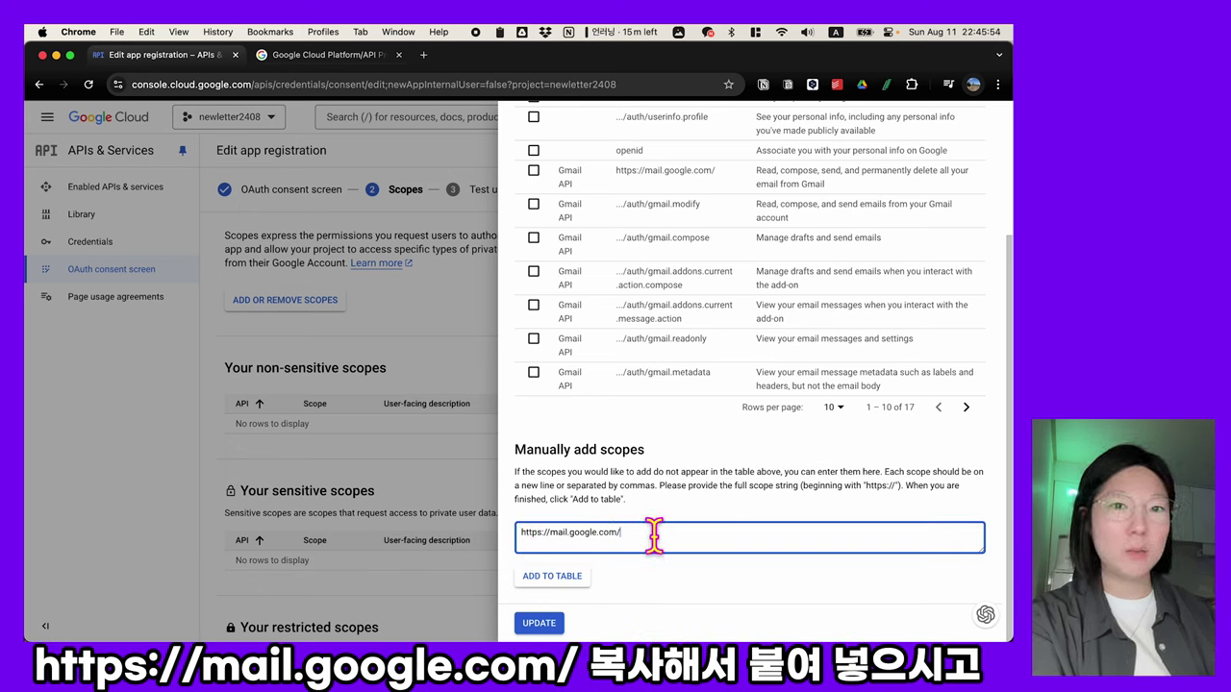
pyautogui.click(568, 582)
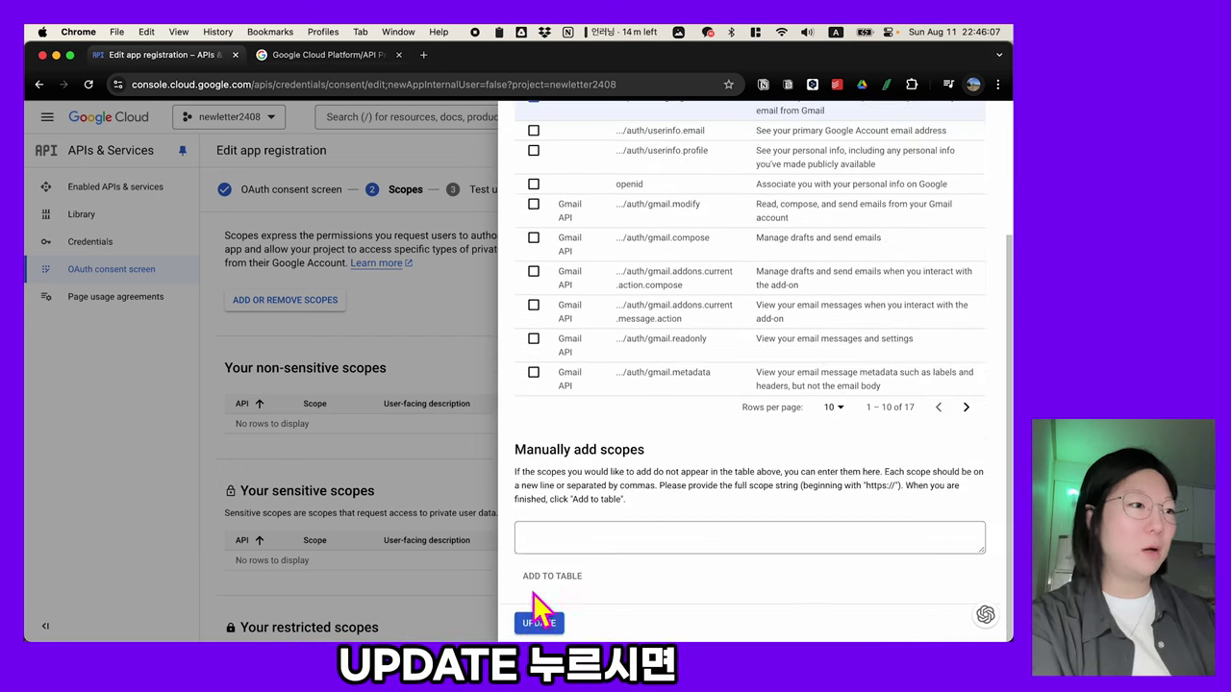
pyautogui.click(538, 624)
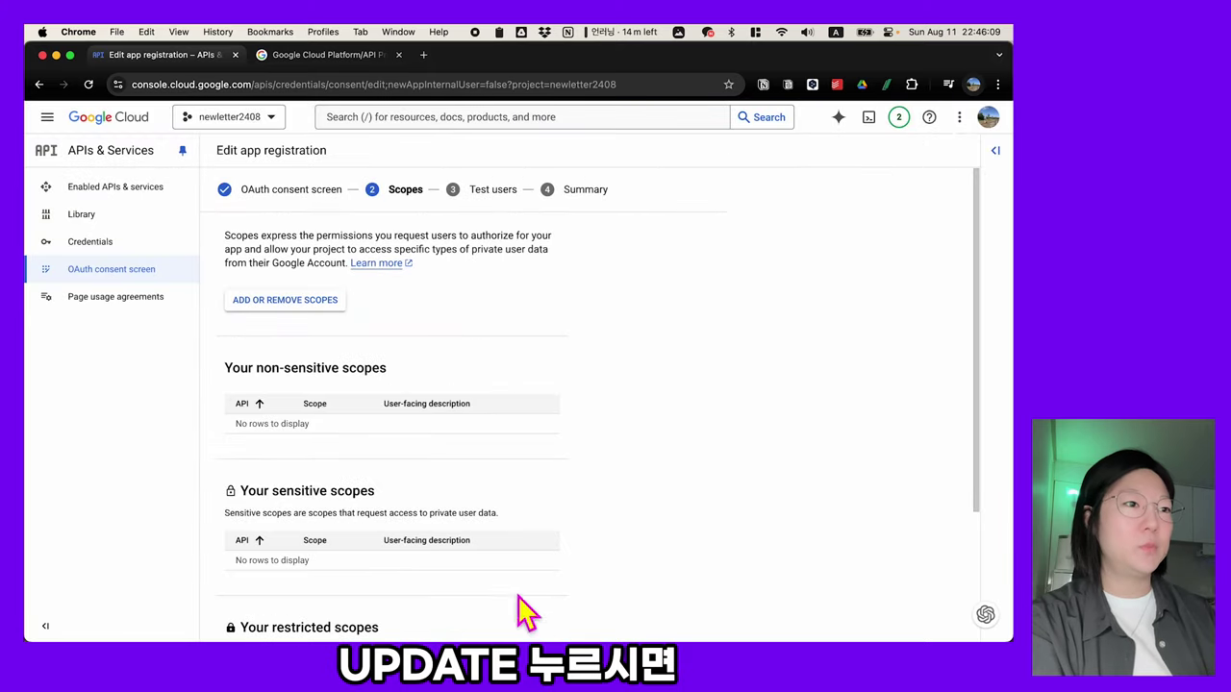
pyautogui.scroll(-3, 524, 480)
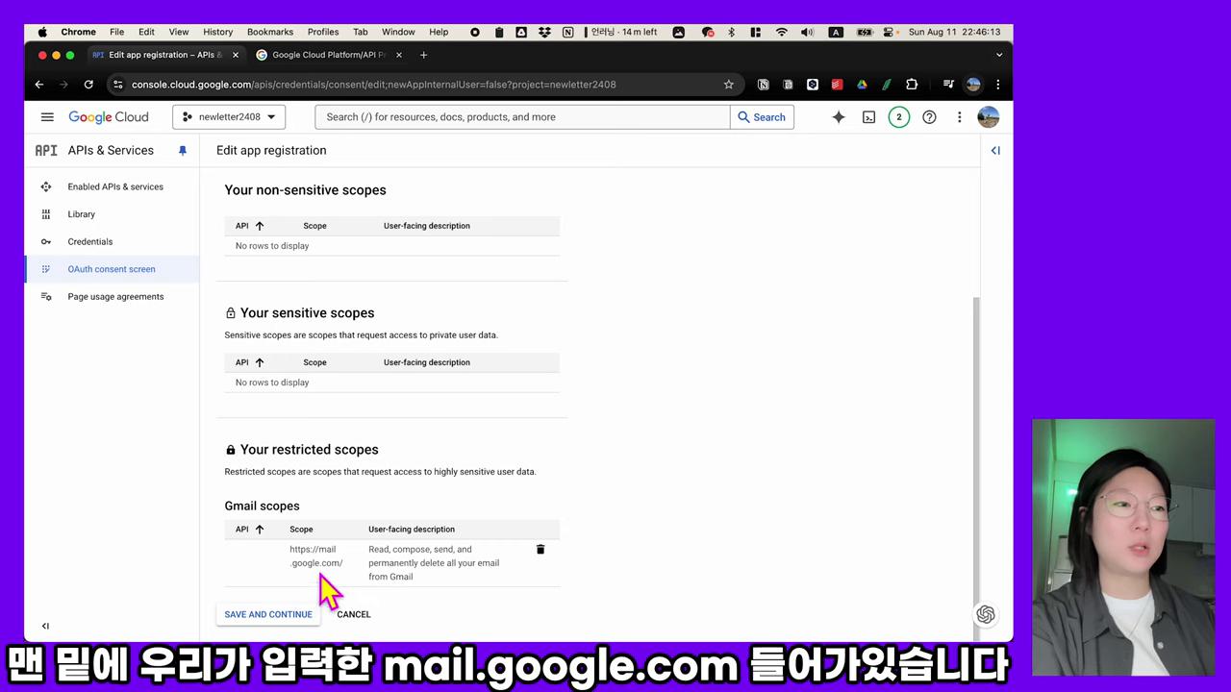
pyautogui.click(285, 618)
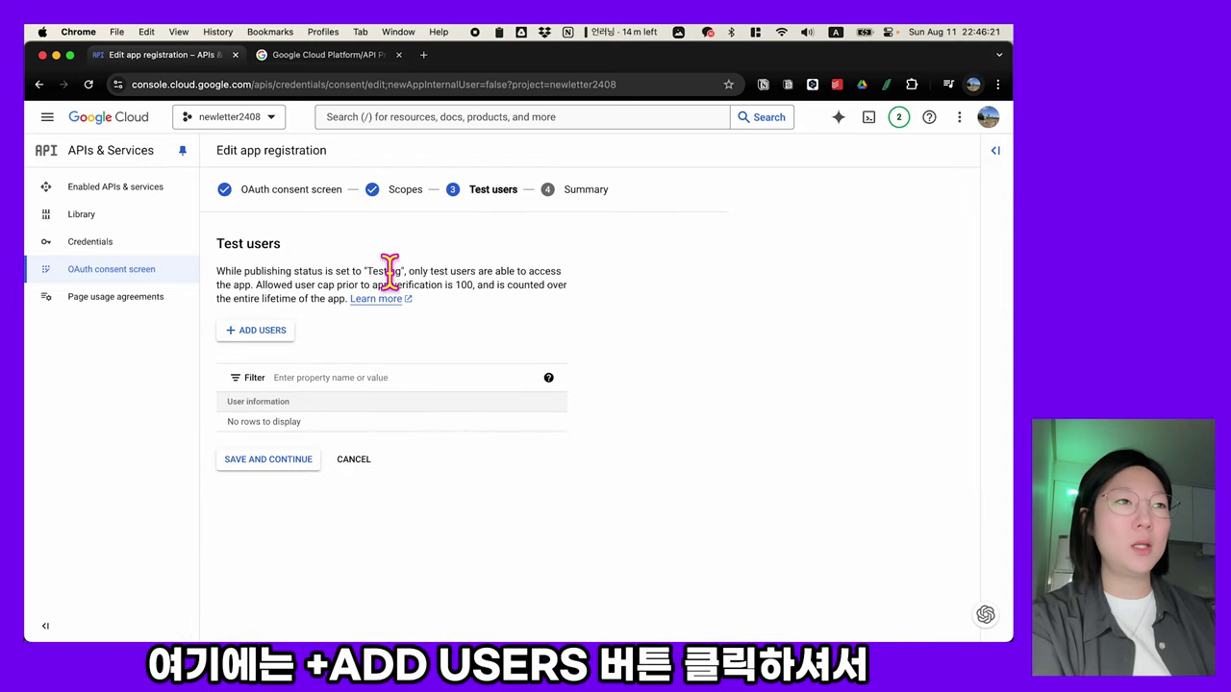
# - Add your own Gmail account as a test user and save
pyautogui.click(270, 336)
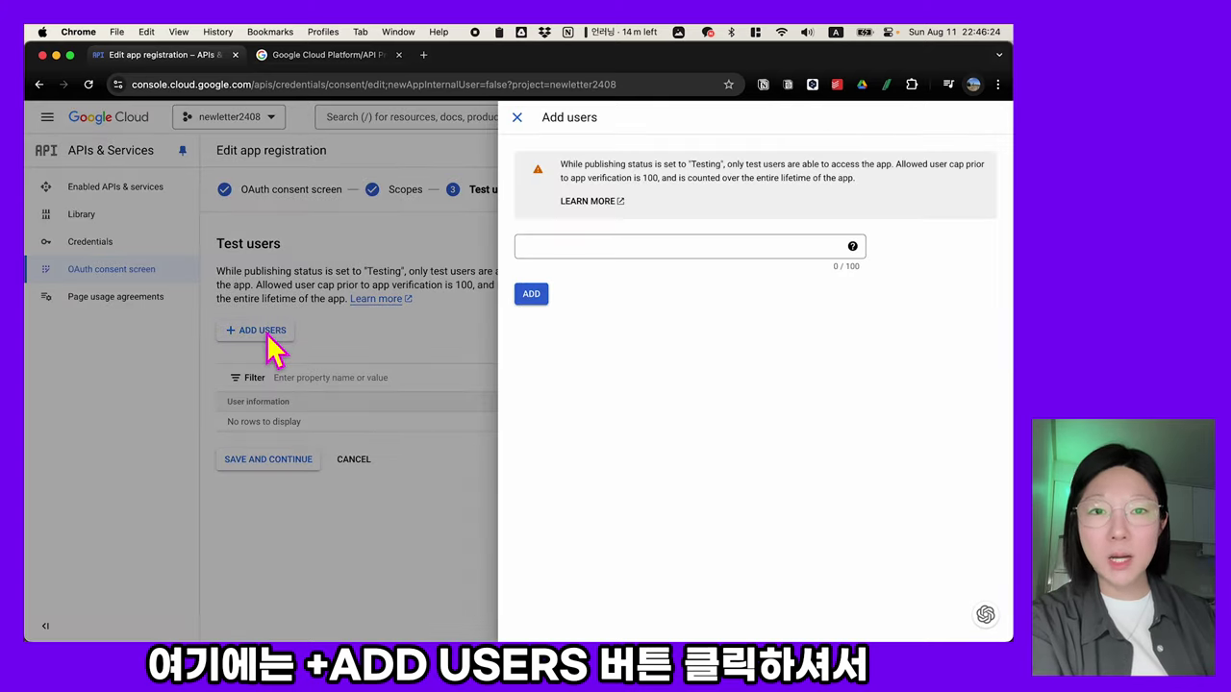
pyautogui.click(680, 245)
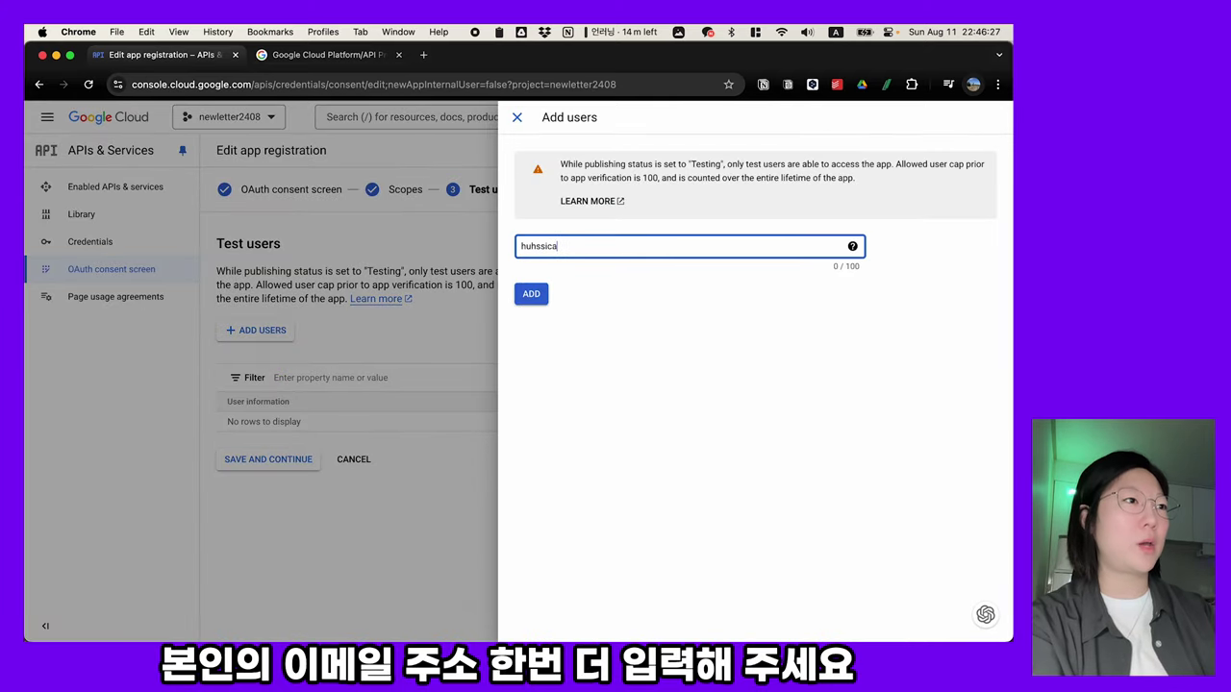
pyautogui.click(534, 295)
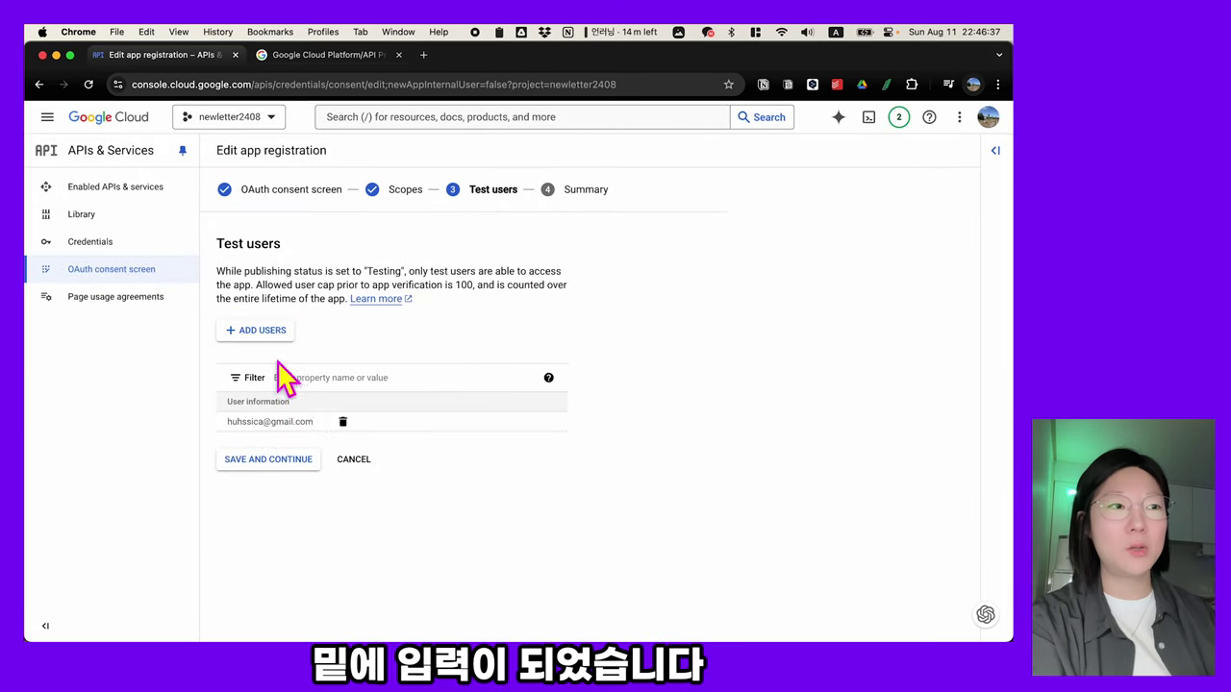
pyautogui.click(281, 460)
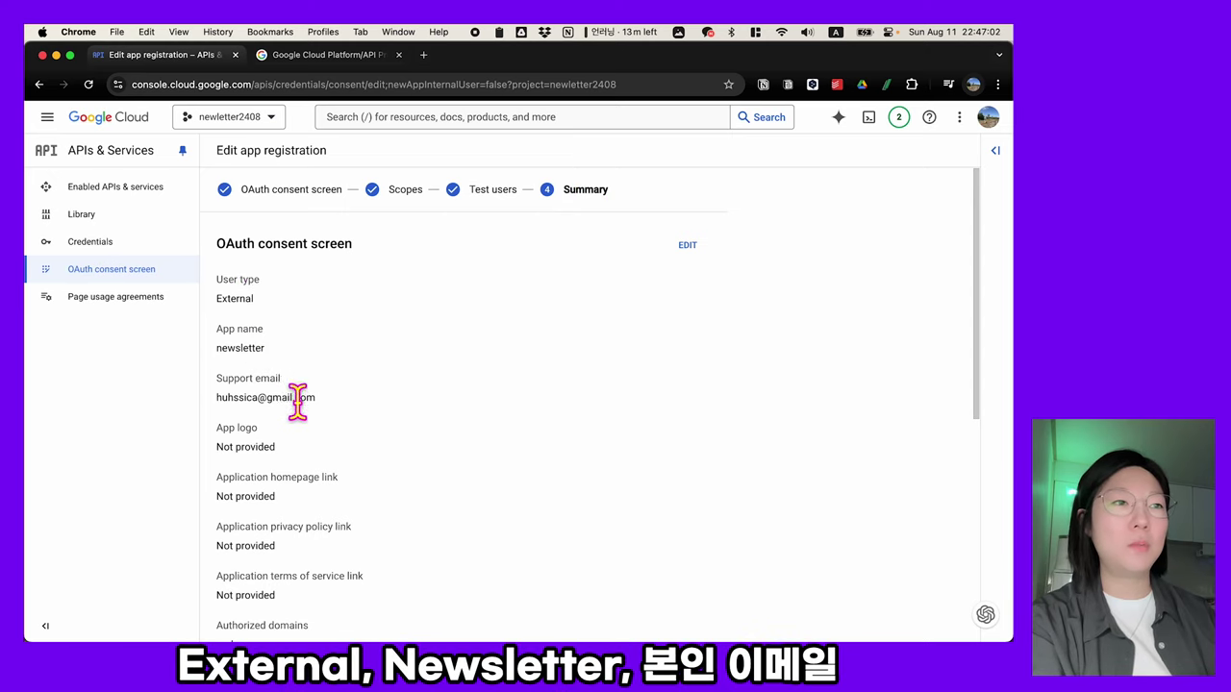
# - Review the summary, then start creating an OAuth client ID under Credentials
pyautogui.scroll(-5, 318, 416)
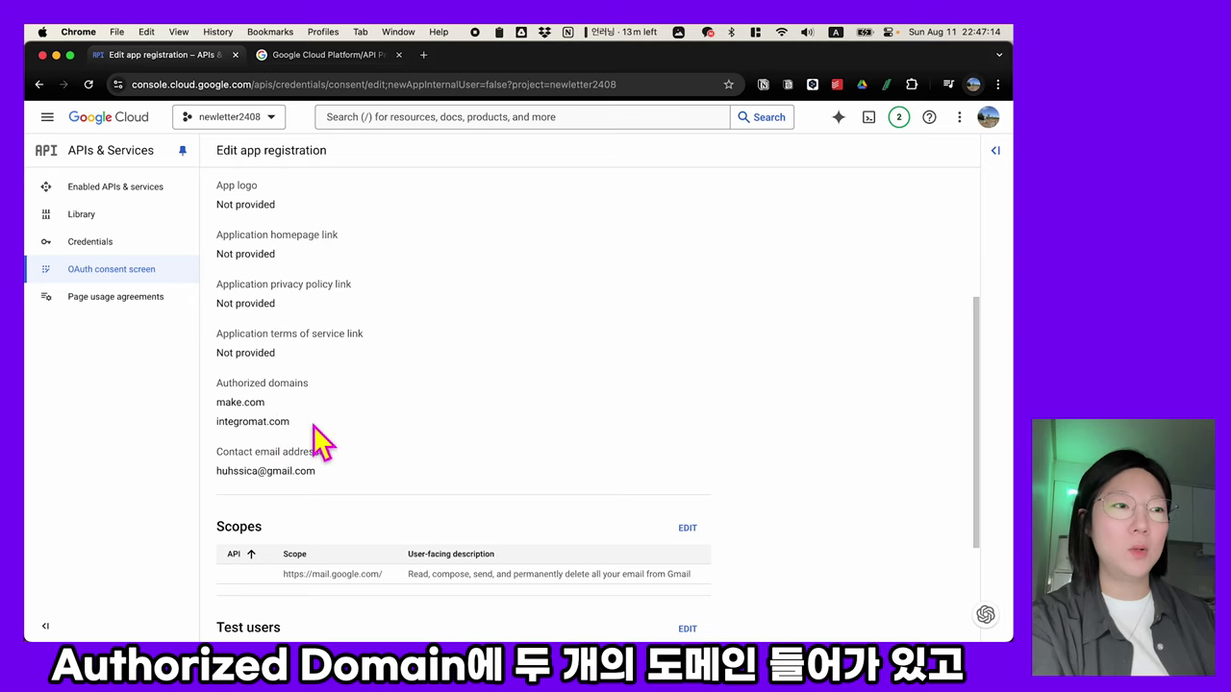
pyautogui.scroll(-2, 320, 440)
pyautogui.scroll(-2, 327, 423)
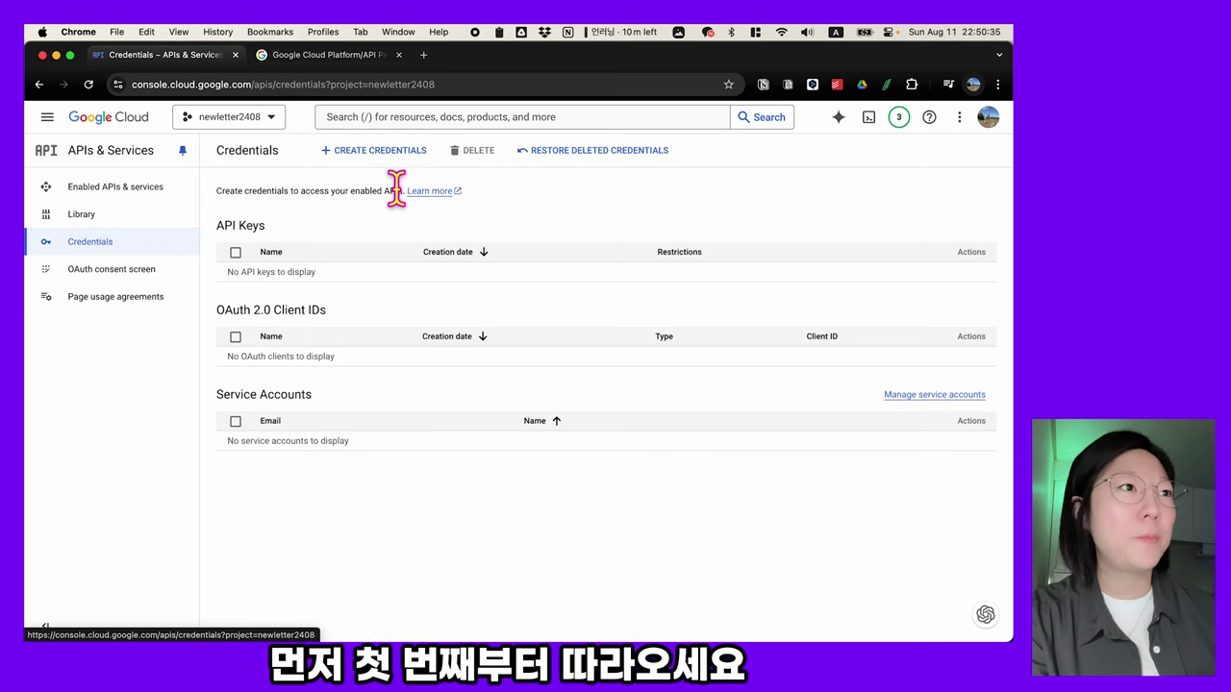
pyautogui.click(379, 154)
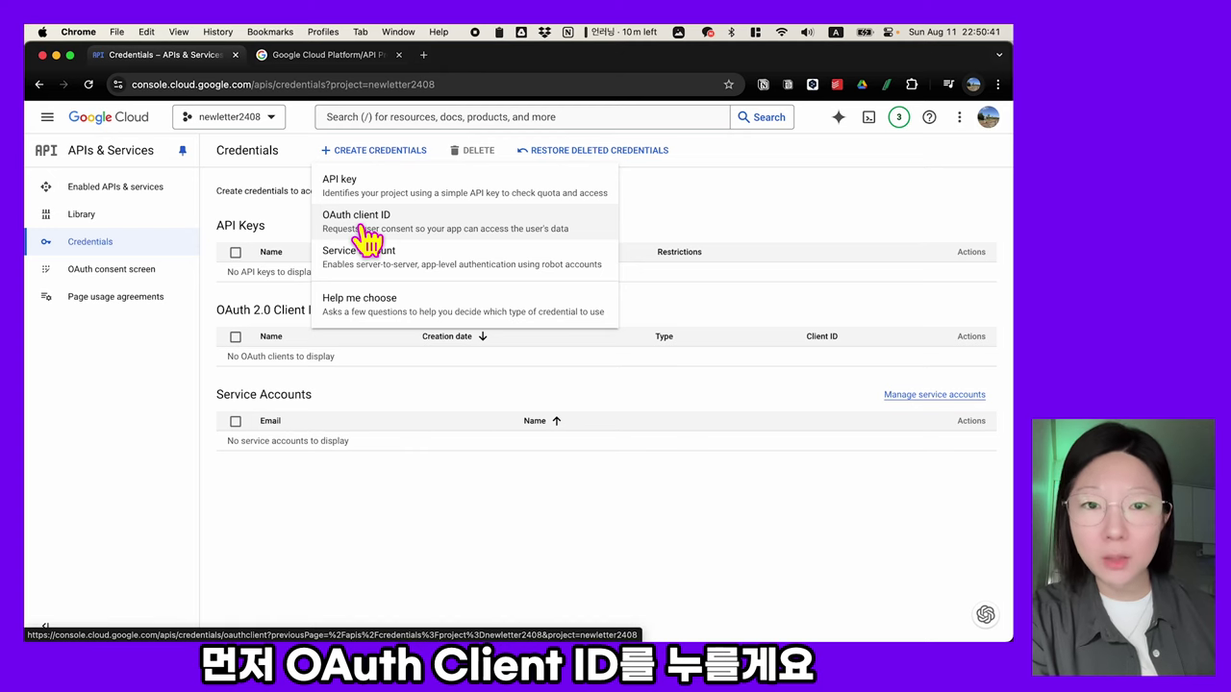
pyautogui.click(379, 231)
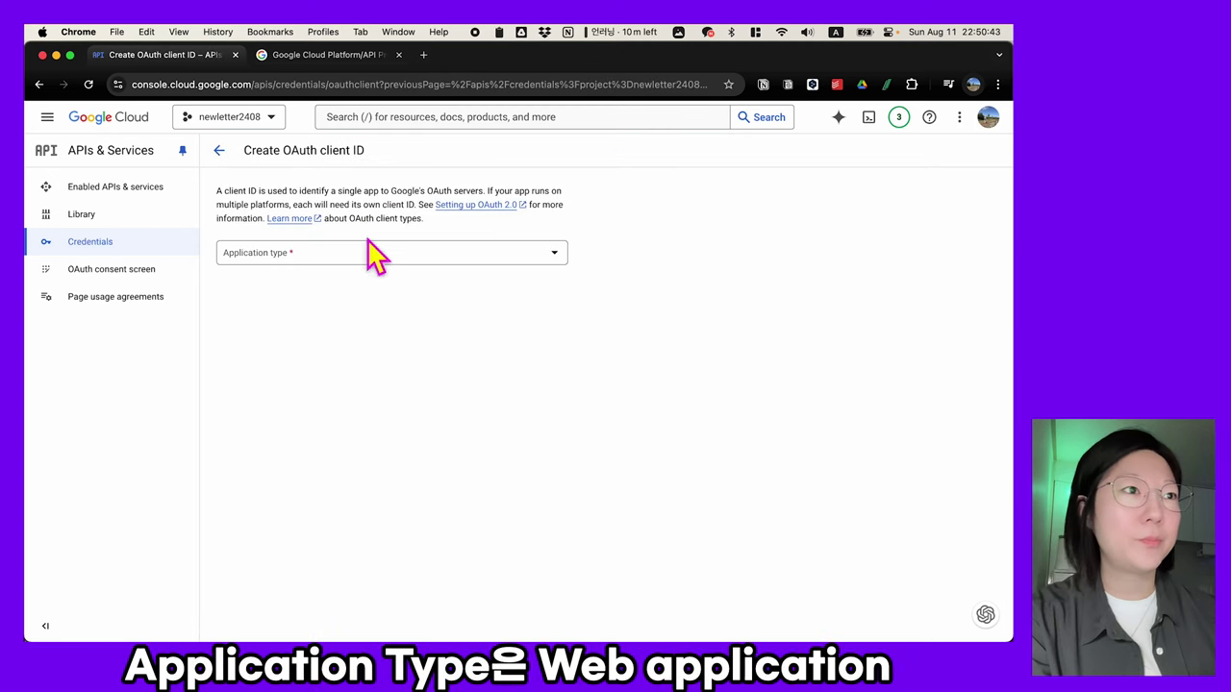
# - Make the client a Web application named 'newsletter client'
pyautogui.click(370, 252)
pyautogui.click(347, 263)
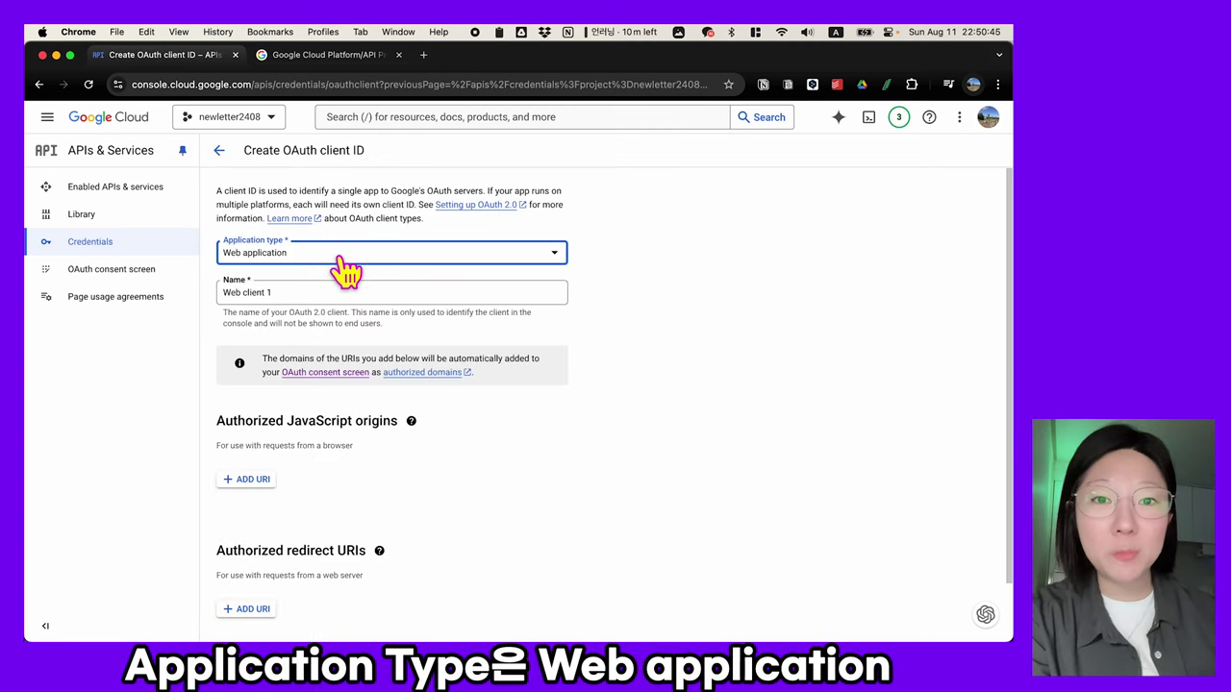
pyautogui.click(314, 292)
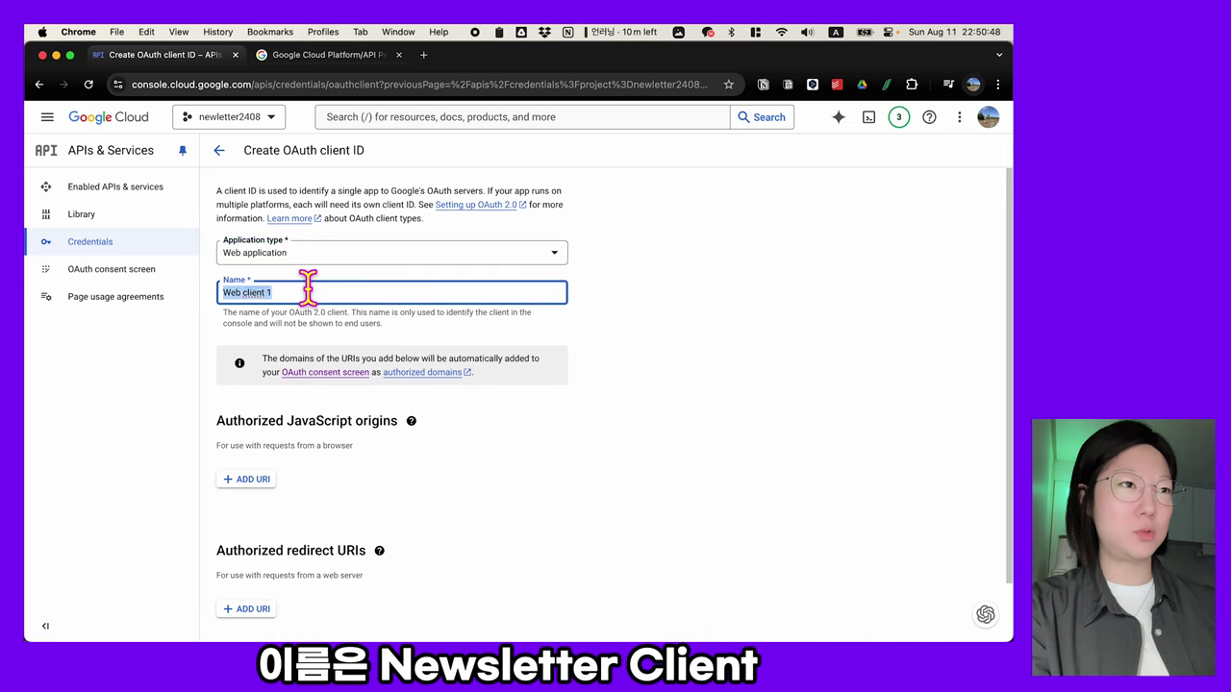
pyautogui.write('newsletter')
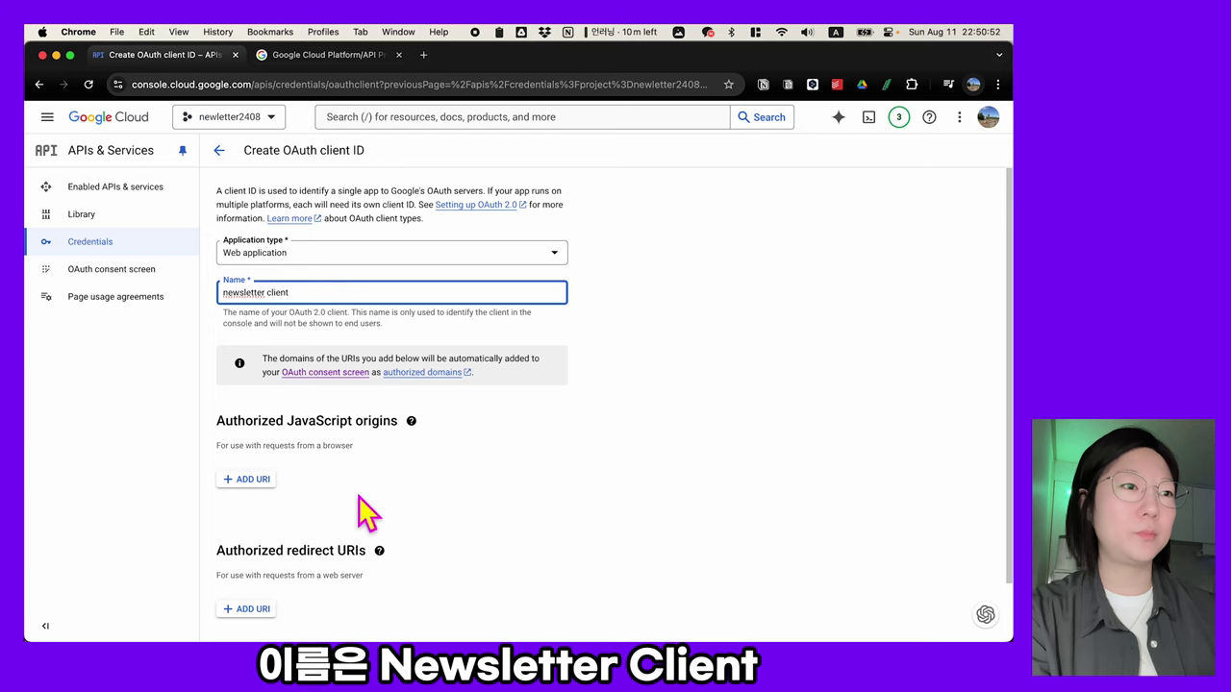
pyautogui.scroll(-2, 369, 516)
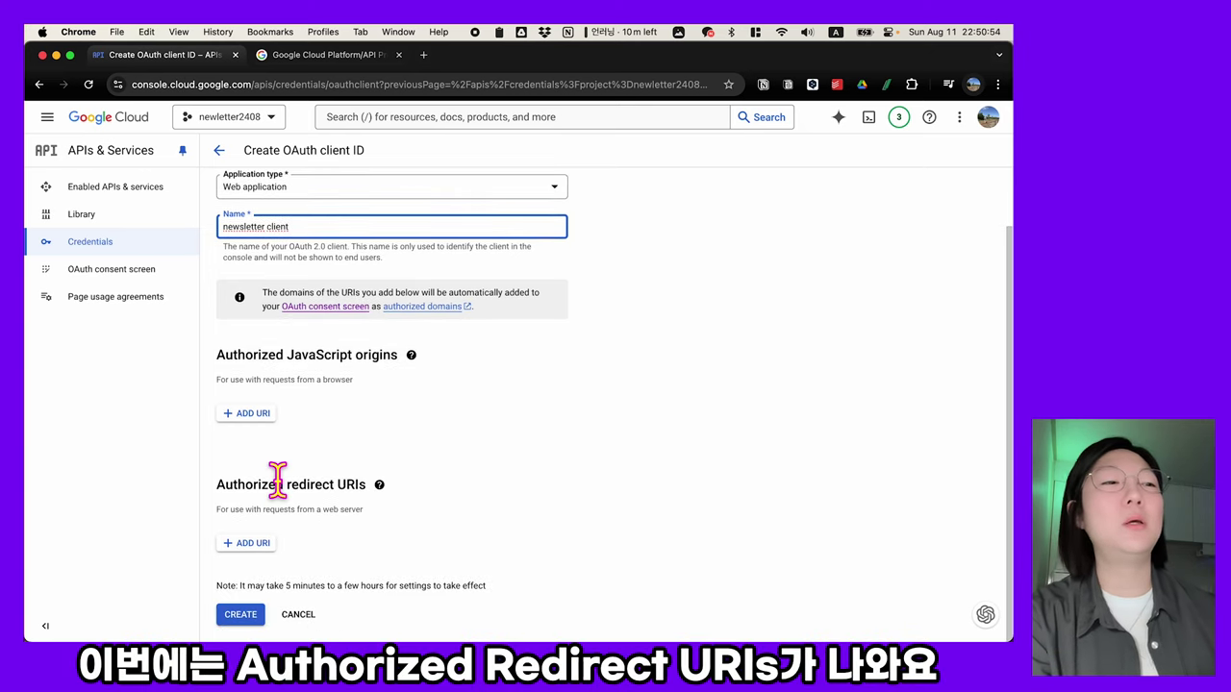
pyautogui.click(216, 485)
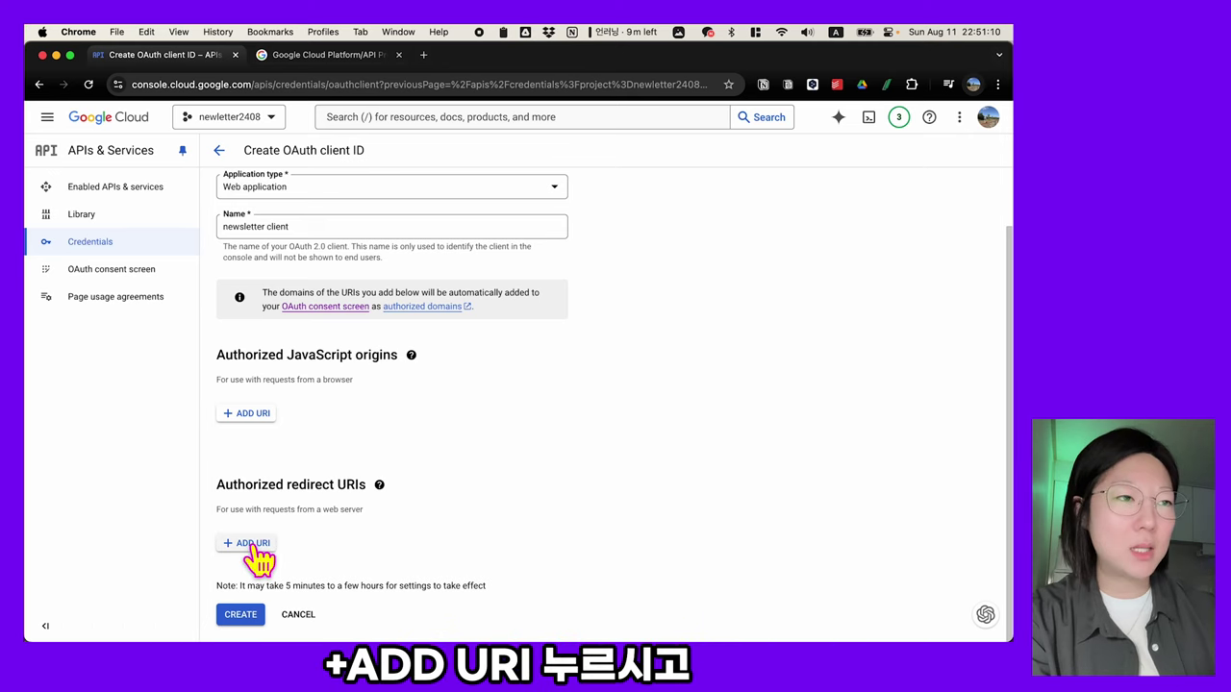
pyautogui.click(252, 544)
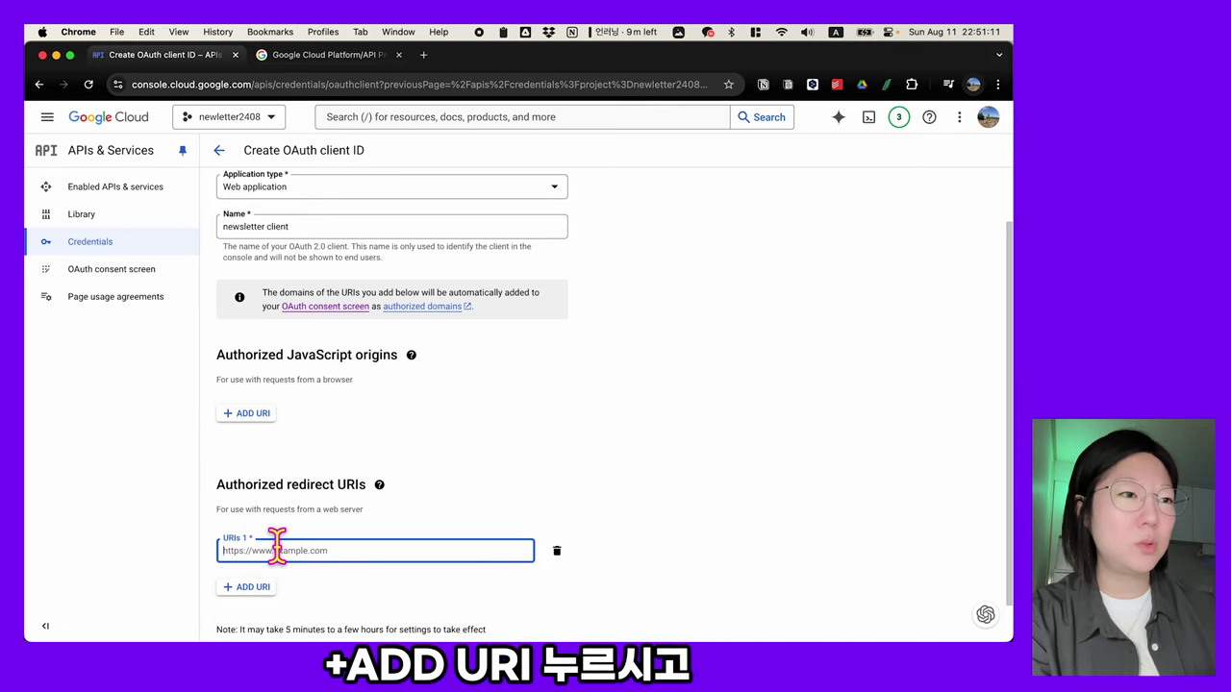
pyautogui.write('https://www.integromat.com/oauth/cb/google-restricted')
pyautogui.click(481, 585)
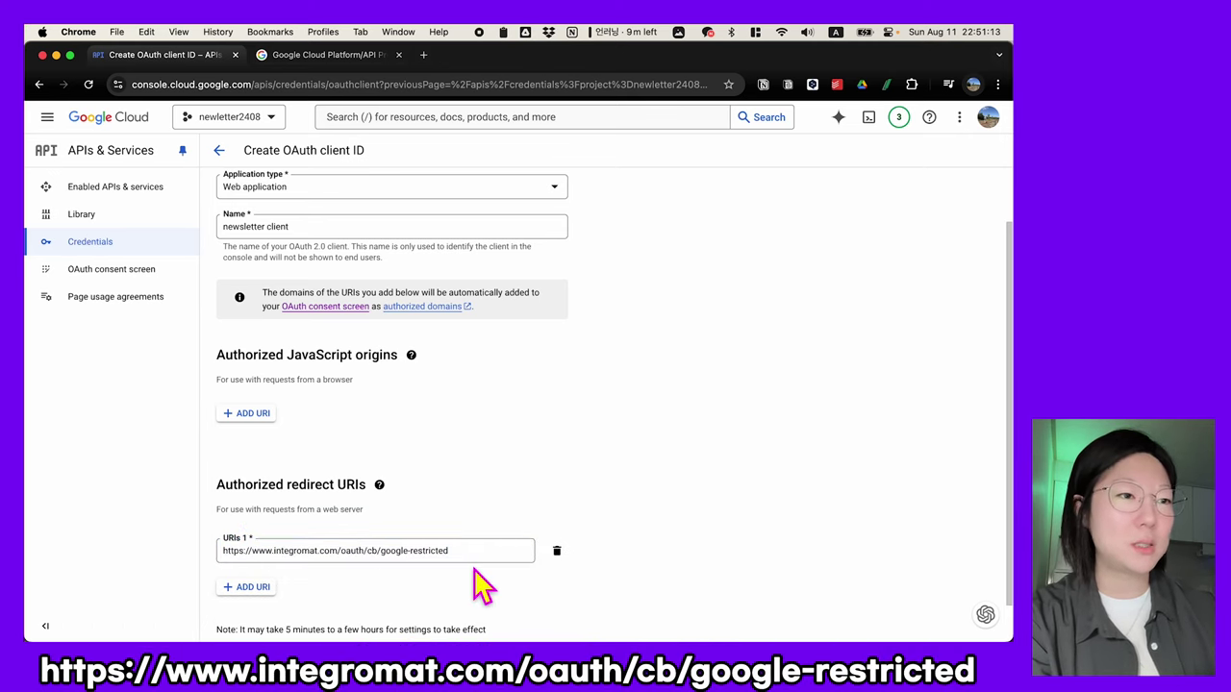
pyautogui.scroll(-1, 481, 585)
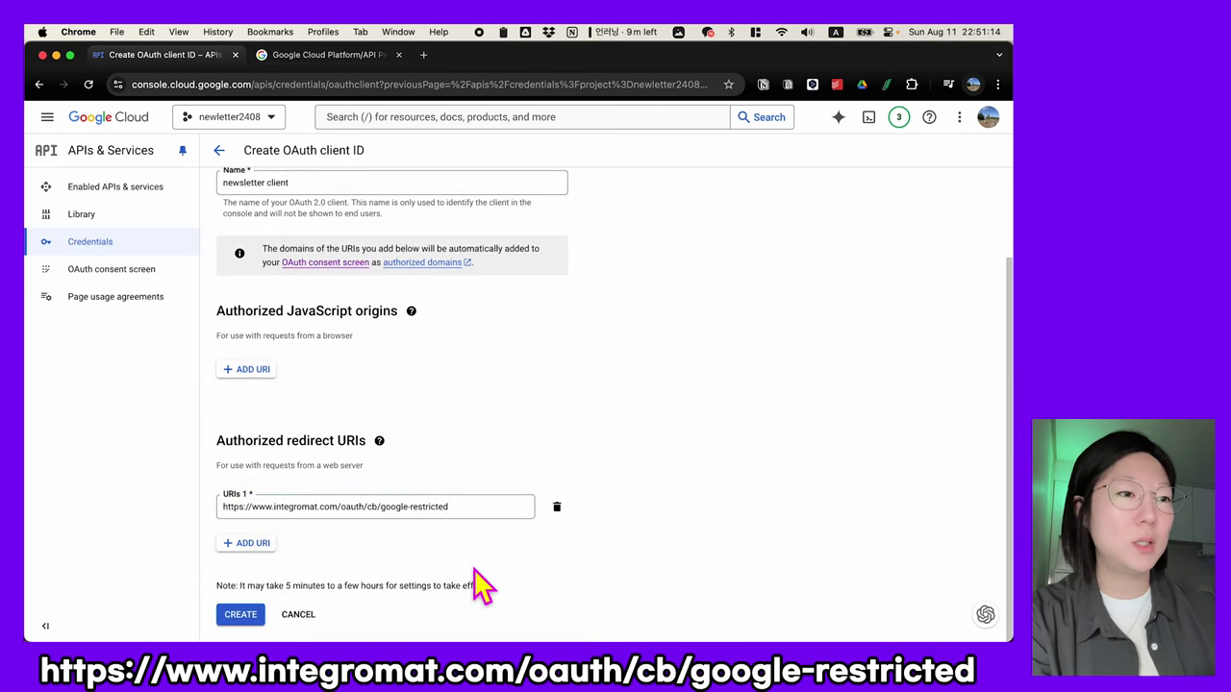
pyautogui.click(241, 615)
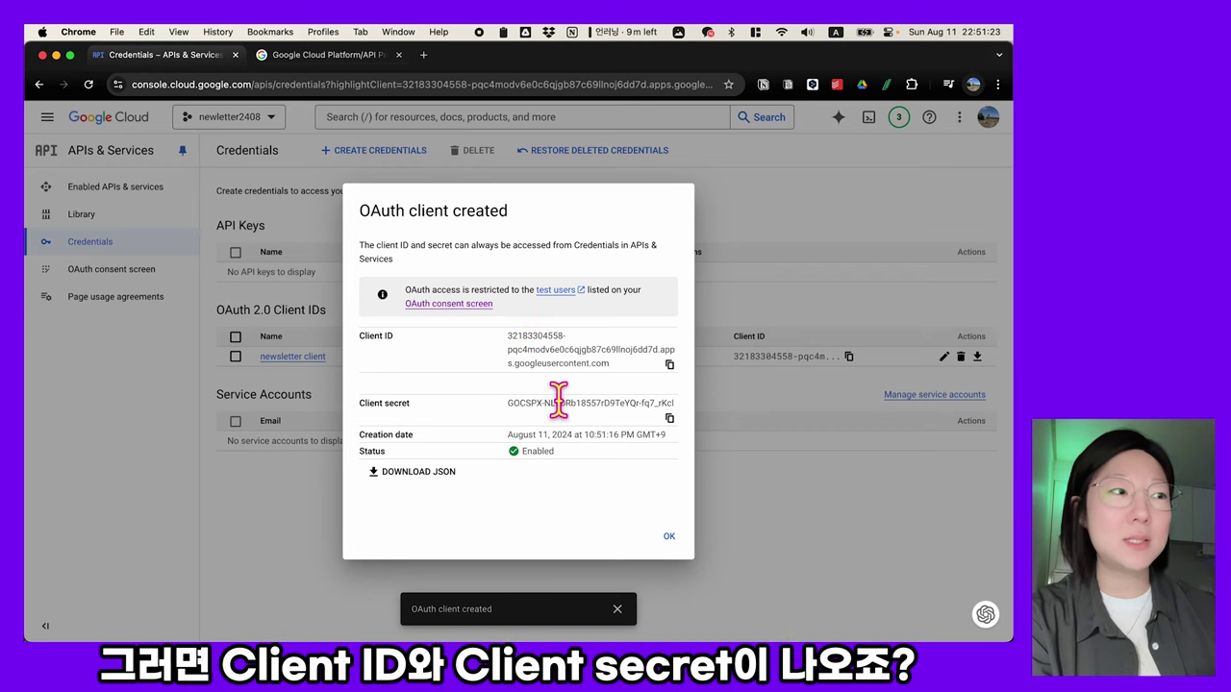
# - Dismiss the OAuth client created confirmation to return to the Credentials list
pyautogui.click(669, 540)
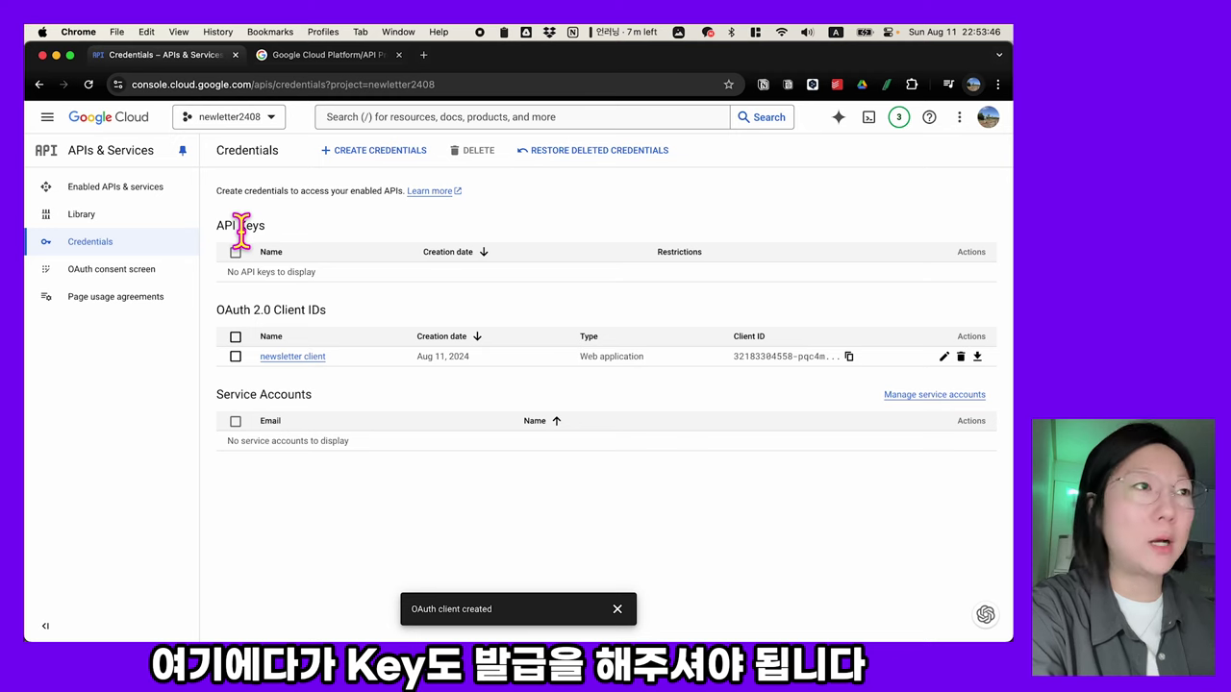
# - Create a new API key and close its confirmation
pyautogui.click(376, 163)
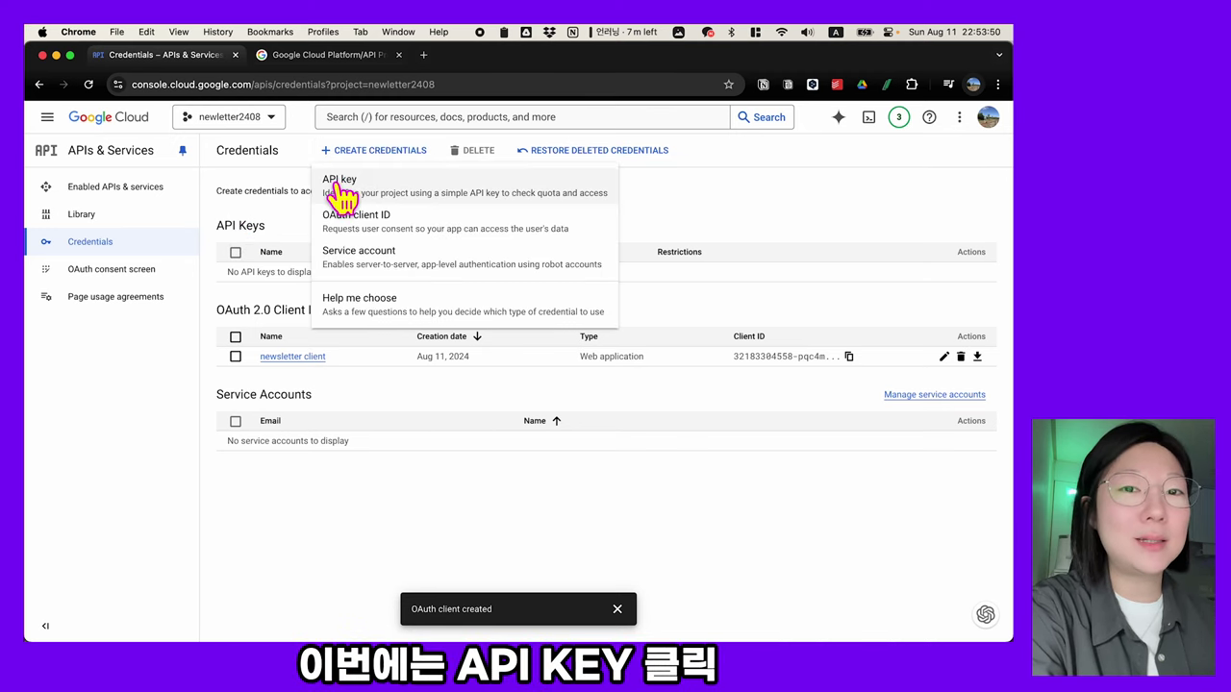
pyautogui.click(339, 183)
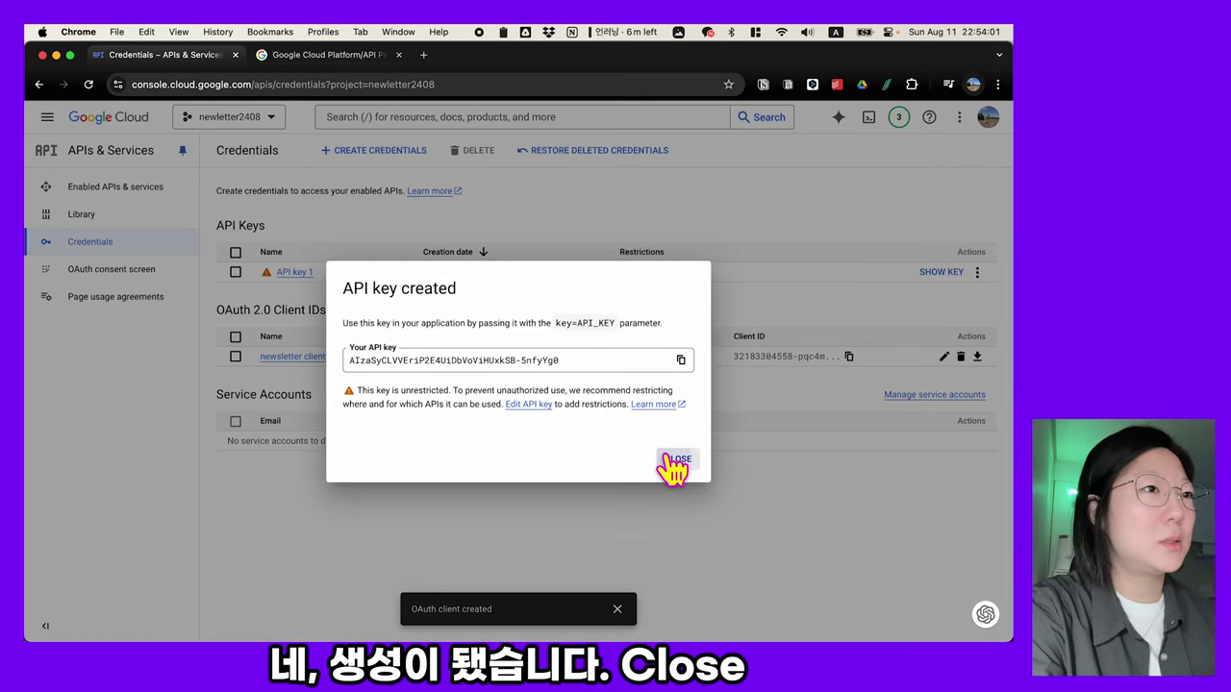
pyautogui.click(675, 461)
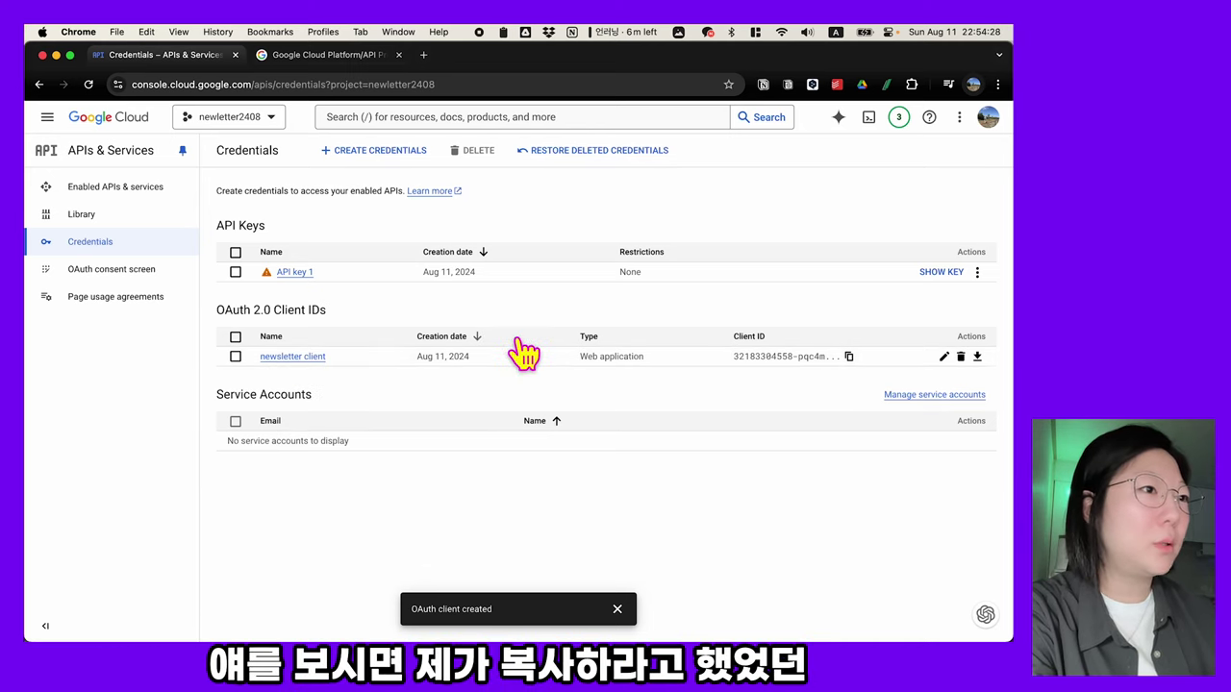
# - Open the newsletter client's details and locate its Client ID and Client secret
pyautogui.click(296, 357)
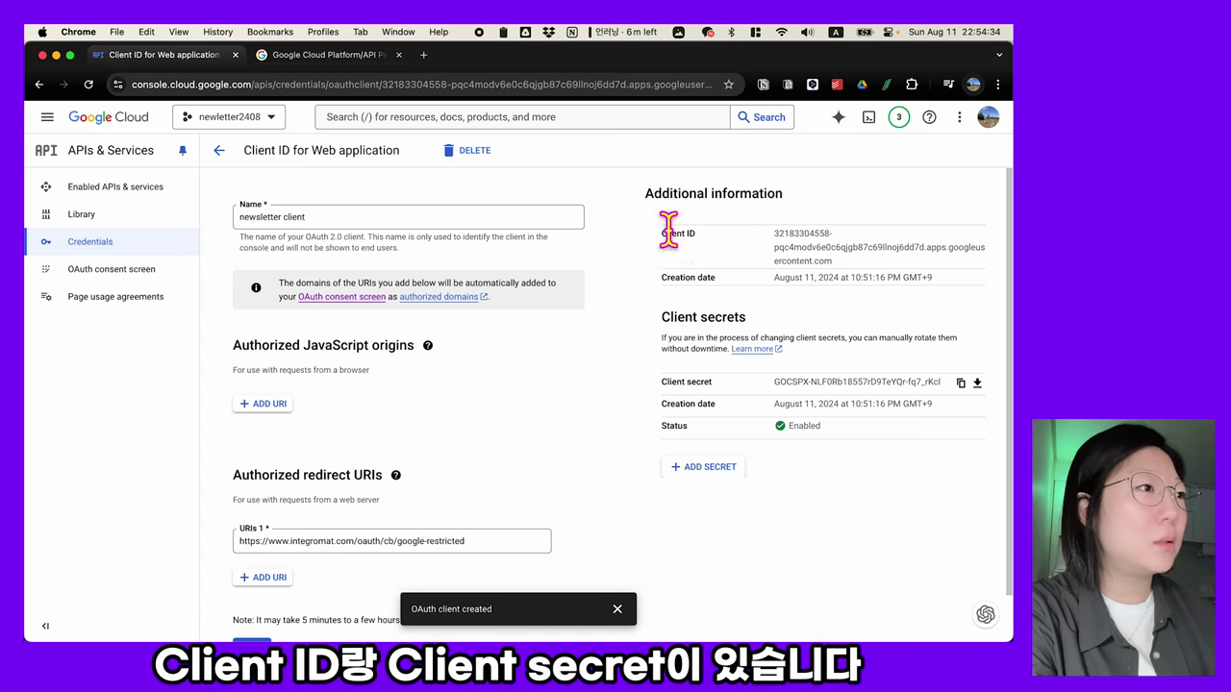
pyautogui.moveTo(661, 231); pyautogui.dragTo(707, 240)
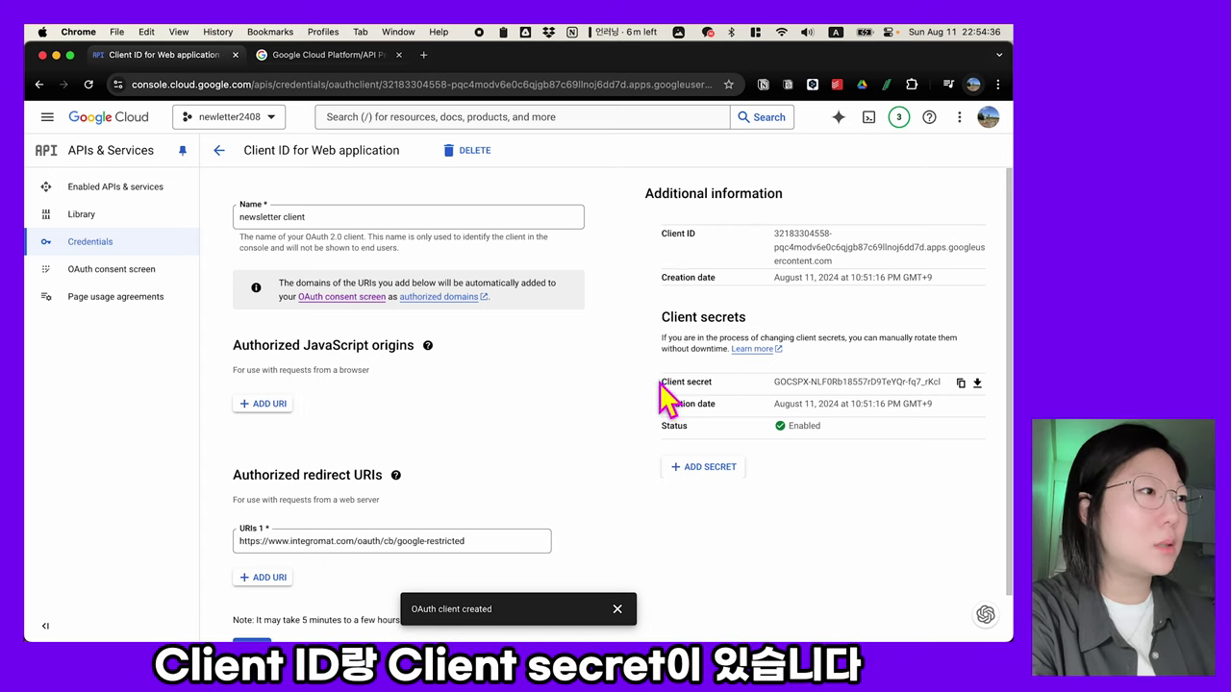
pyautogui.moveTo(661, 379); pyautogui.dragTo(723, 399)
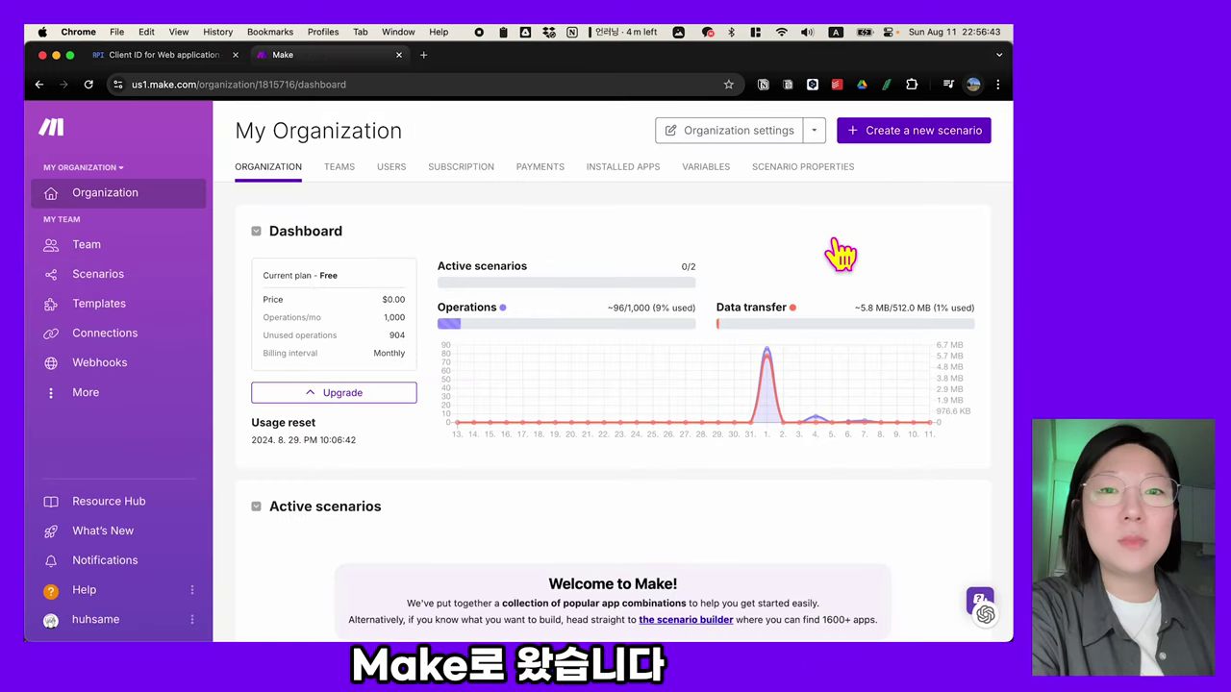
# - Create a new Make scenario starting with the Gmail Watch Emails trigger
pyautogui.click(904, 135)
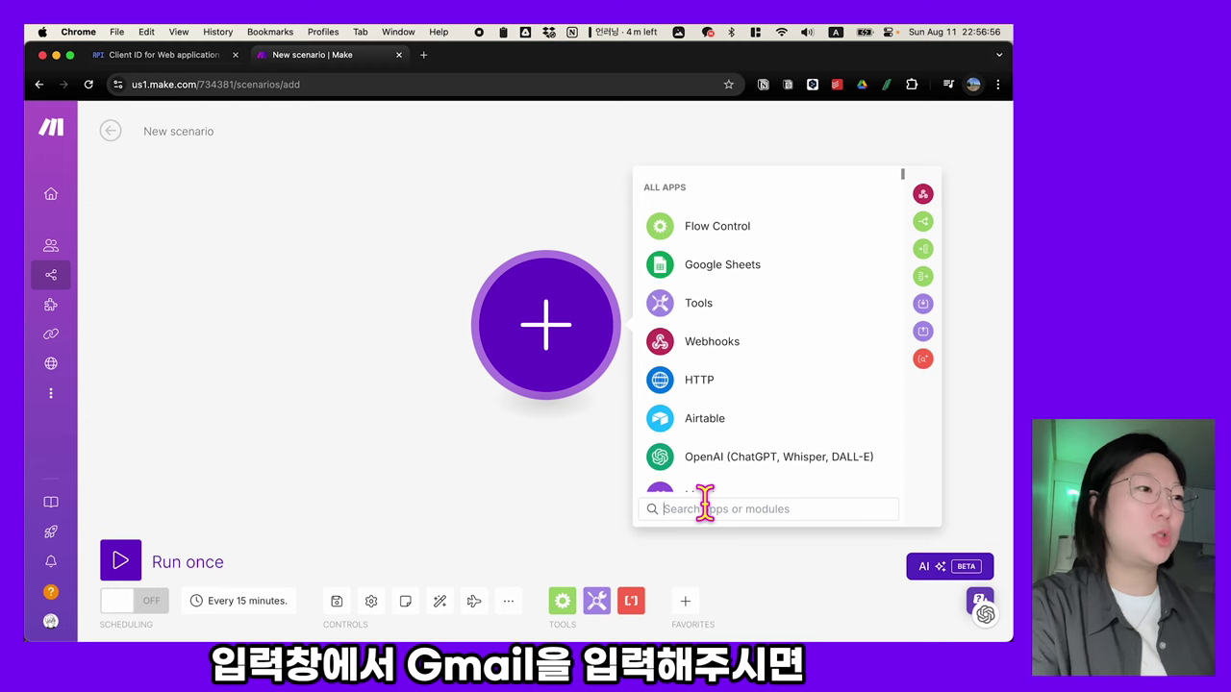
pyautogui.write('gmail')
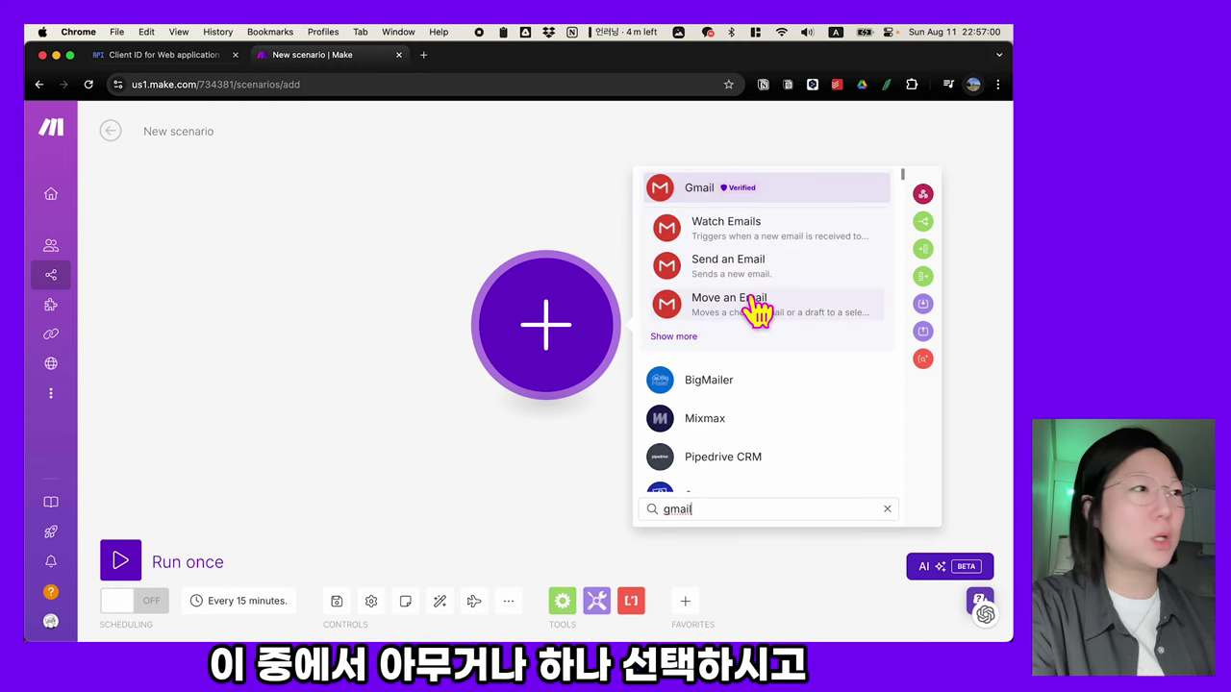
pyautogui.click(784, 240)
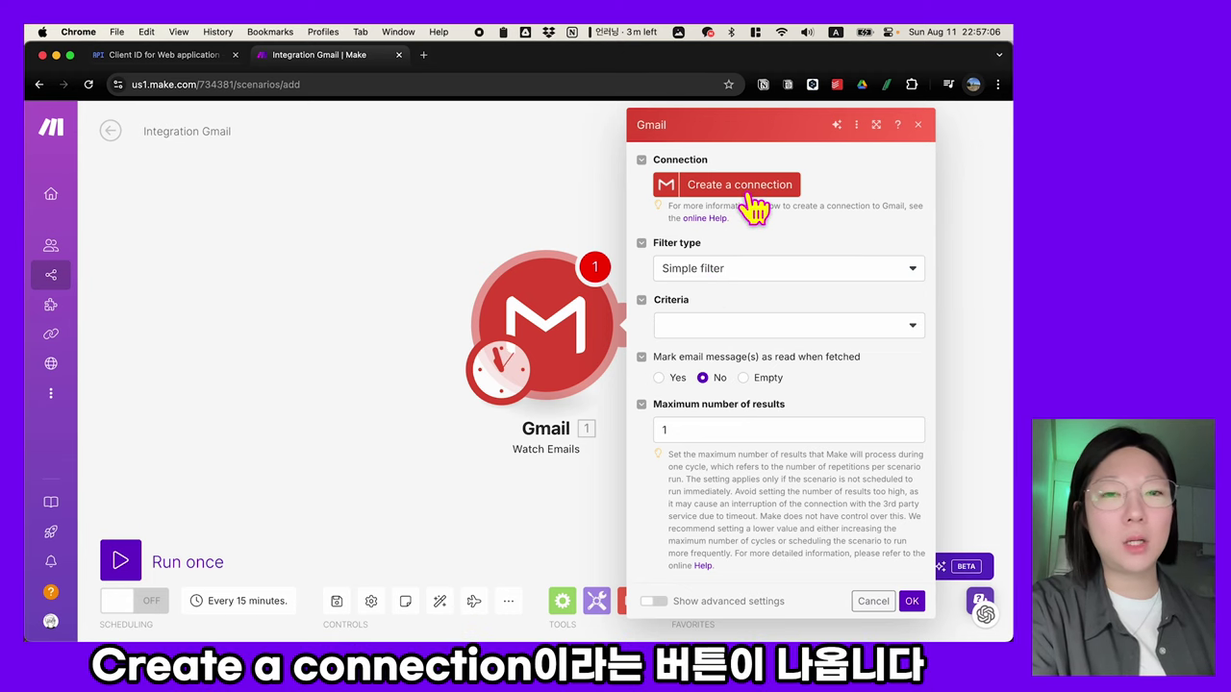
# - Begin a new connection for the module, named 'Gmail'
pyautogui.click(750, 192)
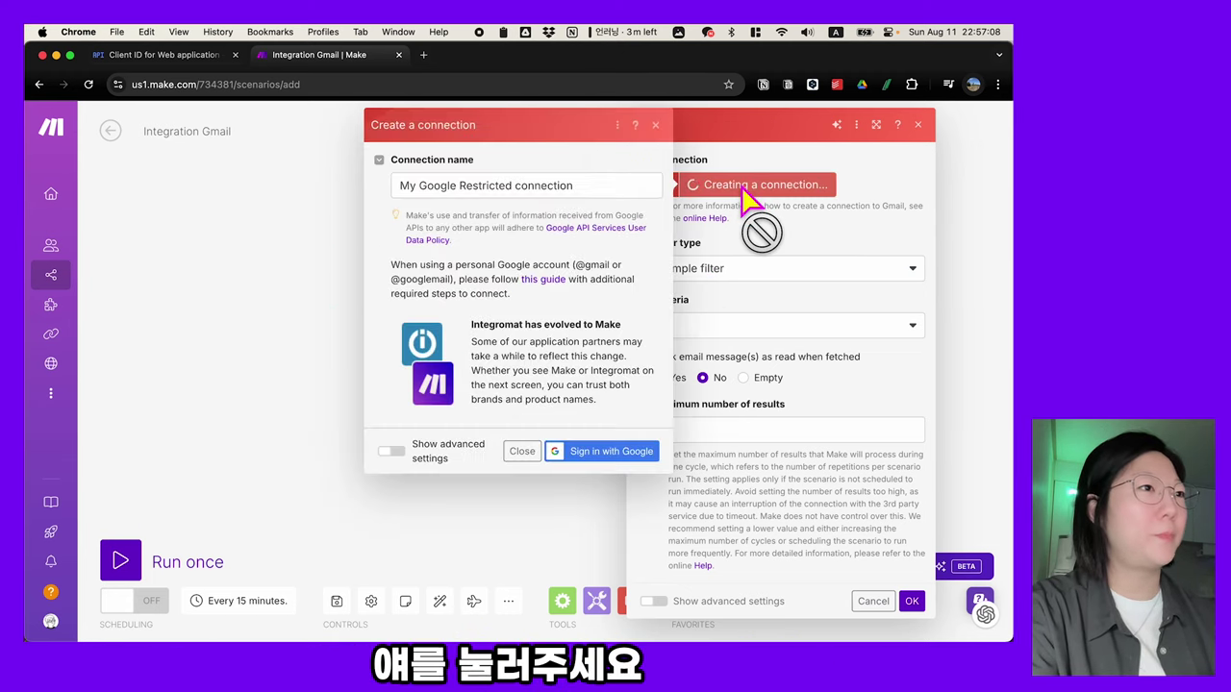
pyautogui.tripleClick(599, 185)
pyautogui.write('Gmail')
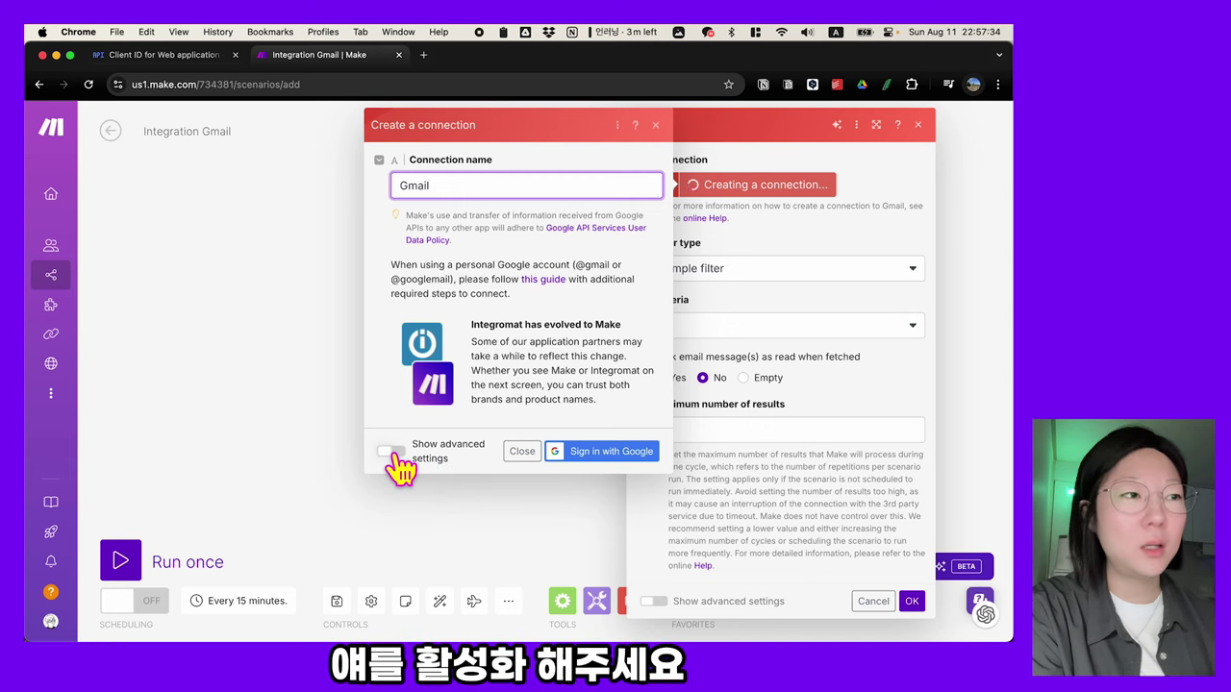
# - Show advanced settings and paste the Google OAuth client ID into the Client ID field
pyautogui.click(390, 452)
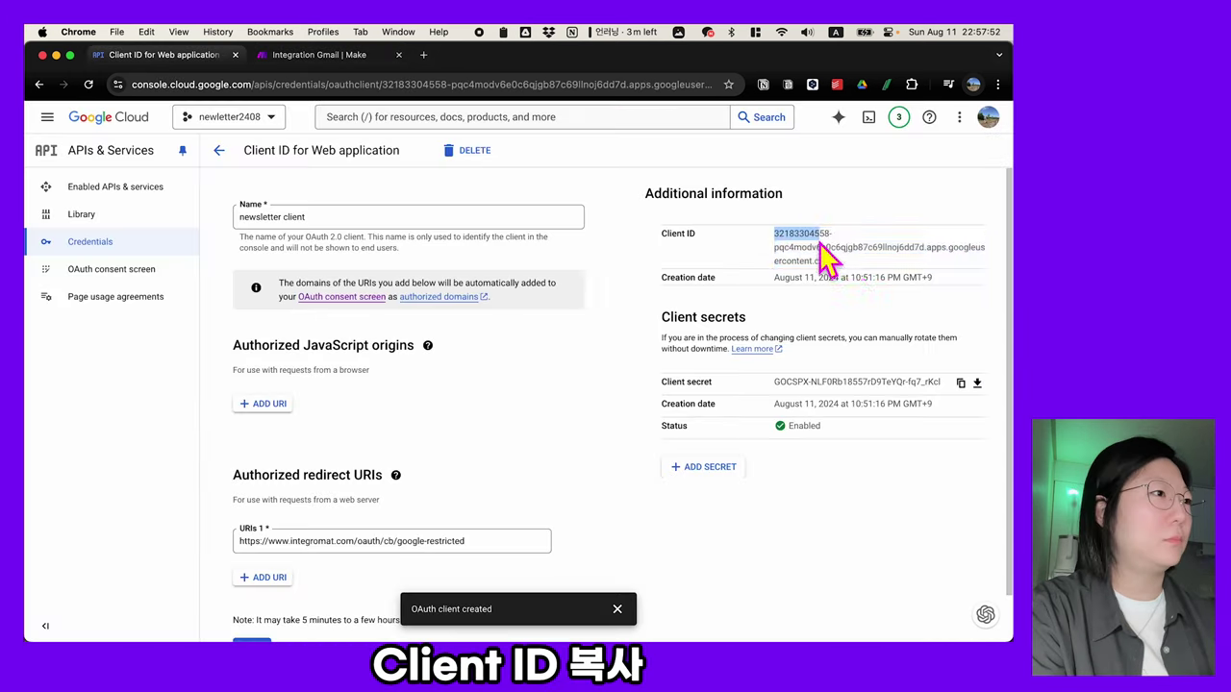
pyautogui.moveTo(774, 234); pyautogui.dragTo(849, 259)
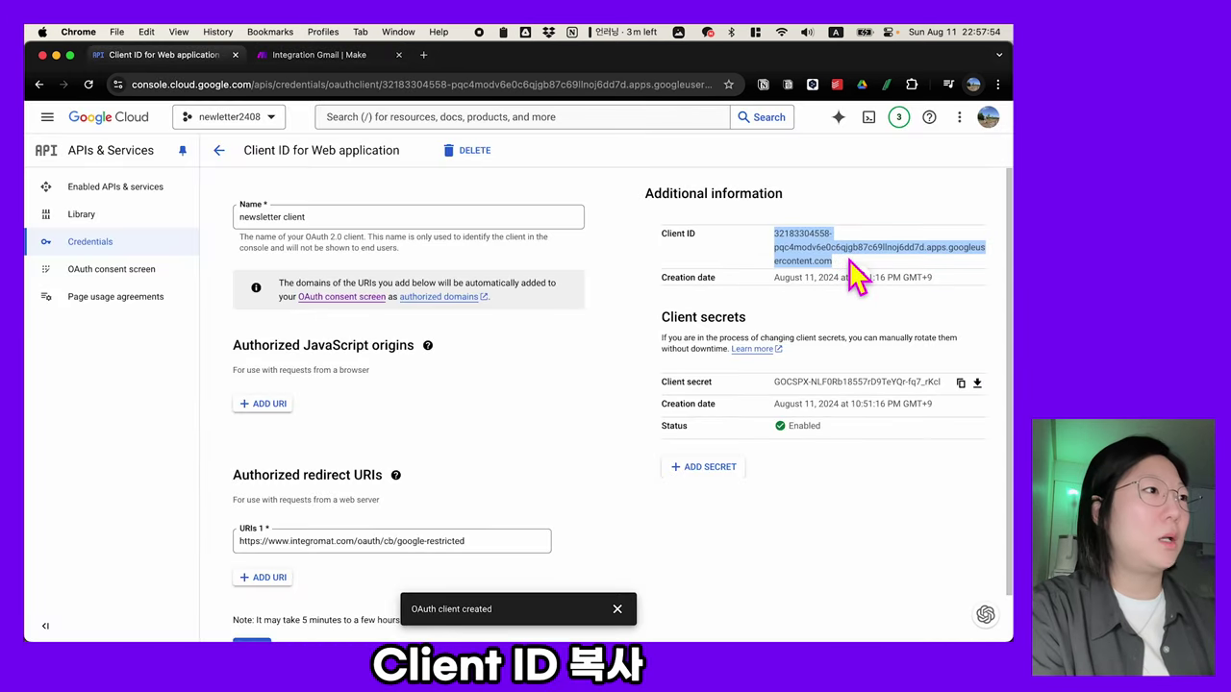
pyautogui.click(352, 54)
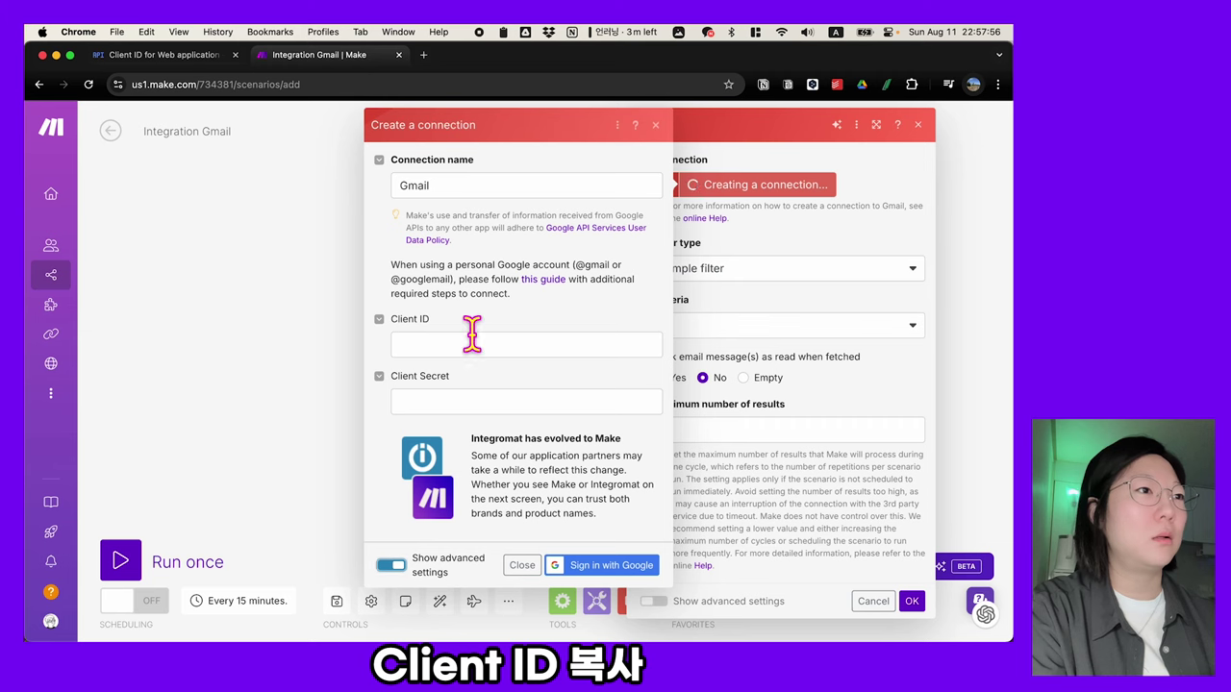
pyautogui.click(471, 339)
pyautogui.press('super+v')
pyautogui.click(462, 400)
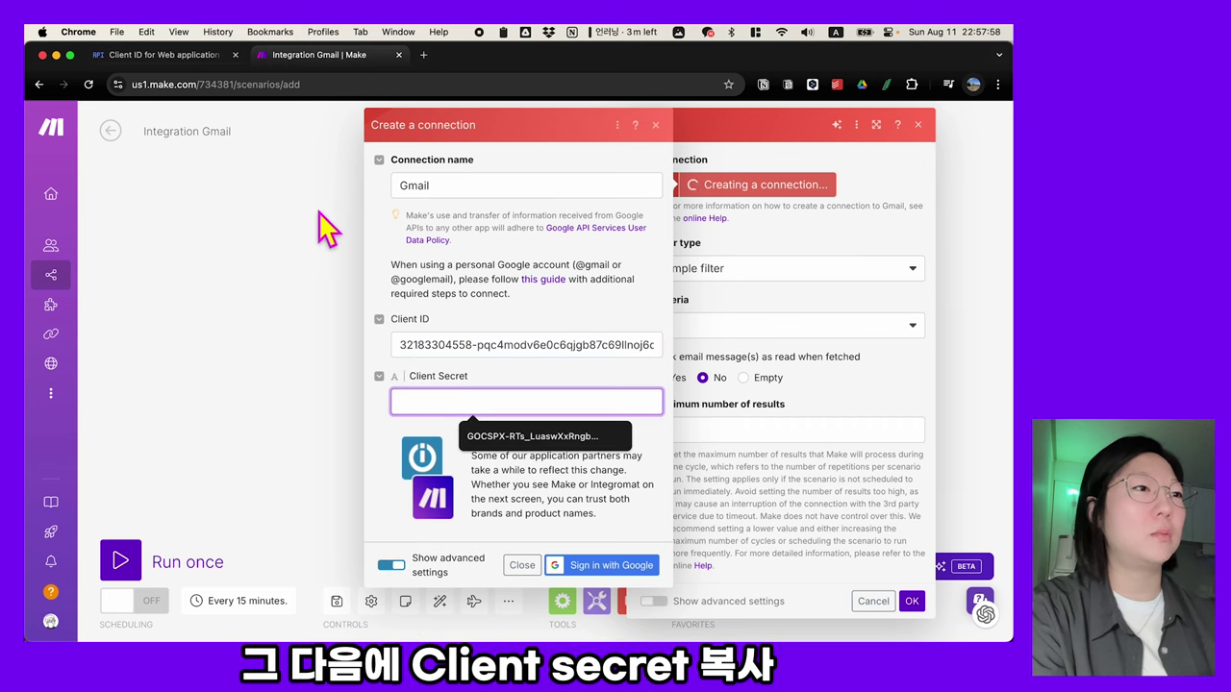
# - Copy the client secret from Google Cloud and paste it into Client Secret
pyautogui.click(206, 58)
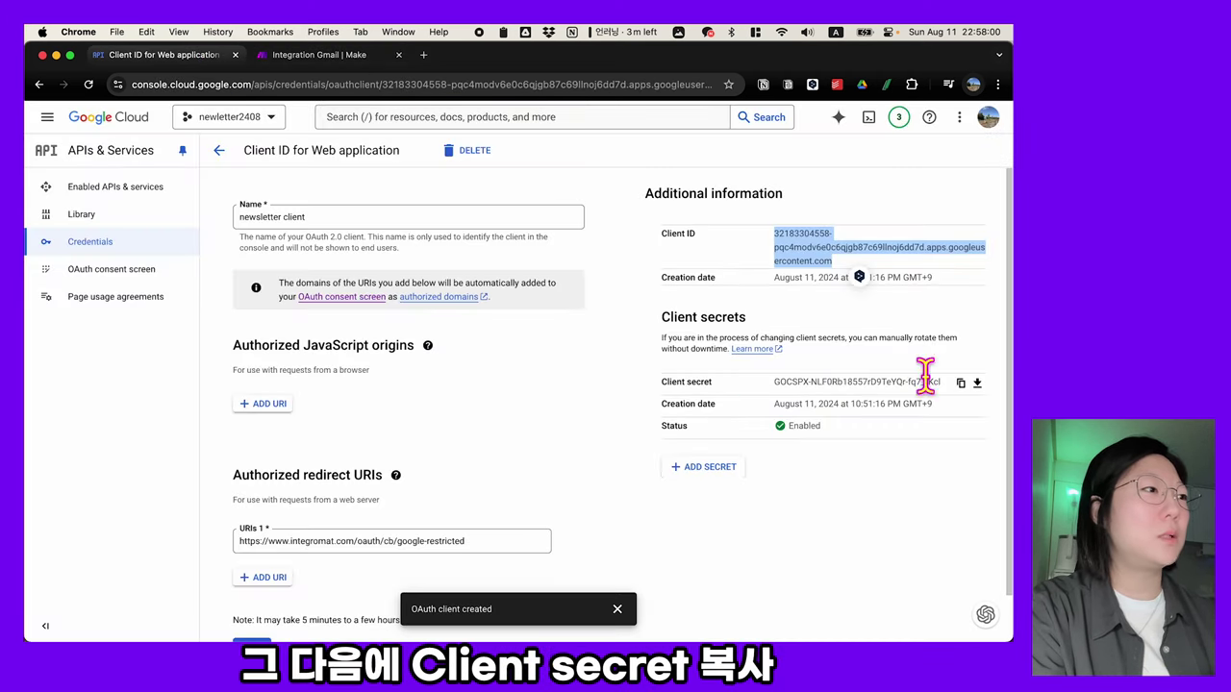
pyautogui.click(960, 383)
pyautogui.click(354, 58)
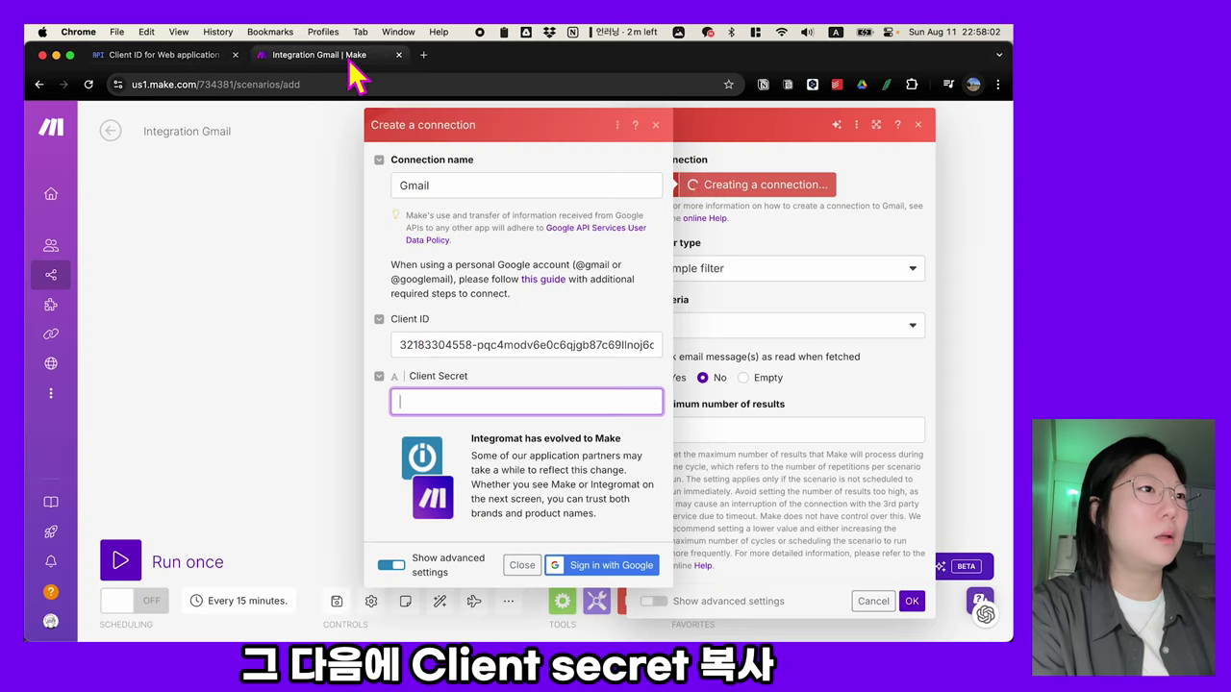
pyautogui.click(462, 398)
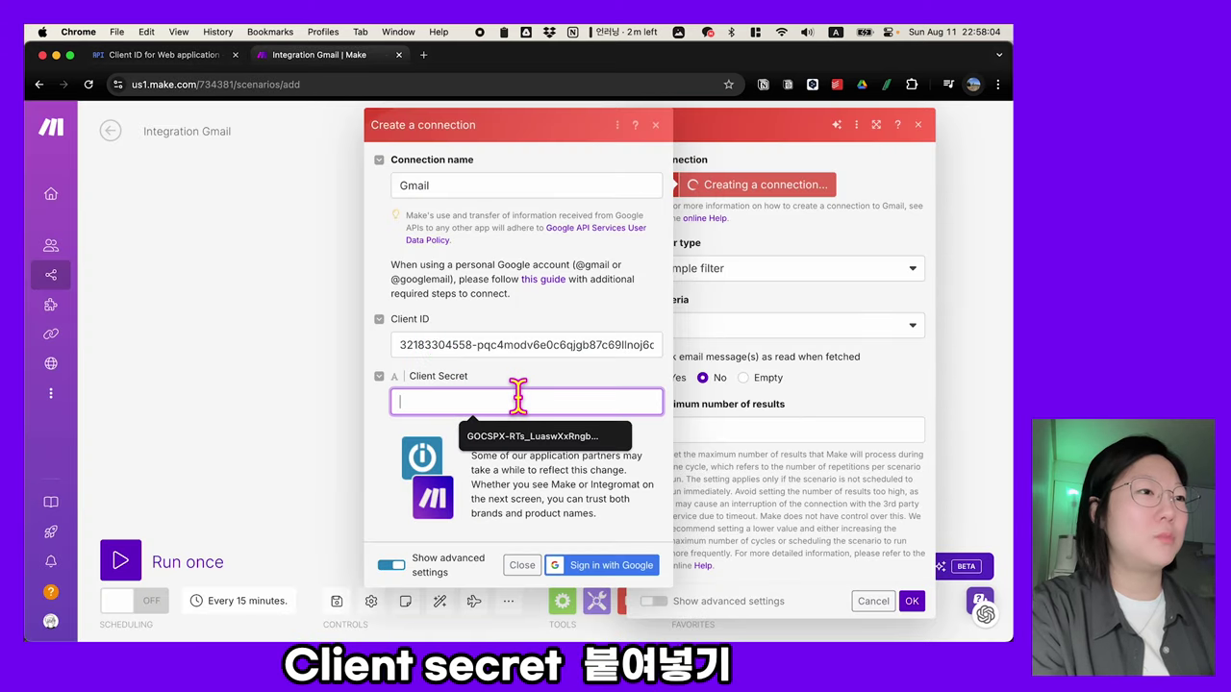
pyautogui.press('super+v')
pyautogui.click(375, 450)
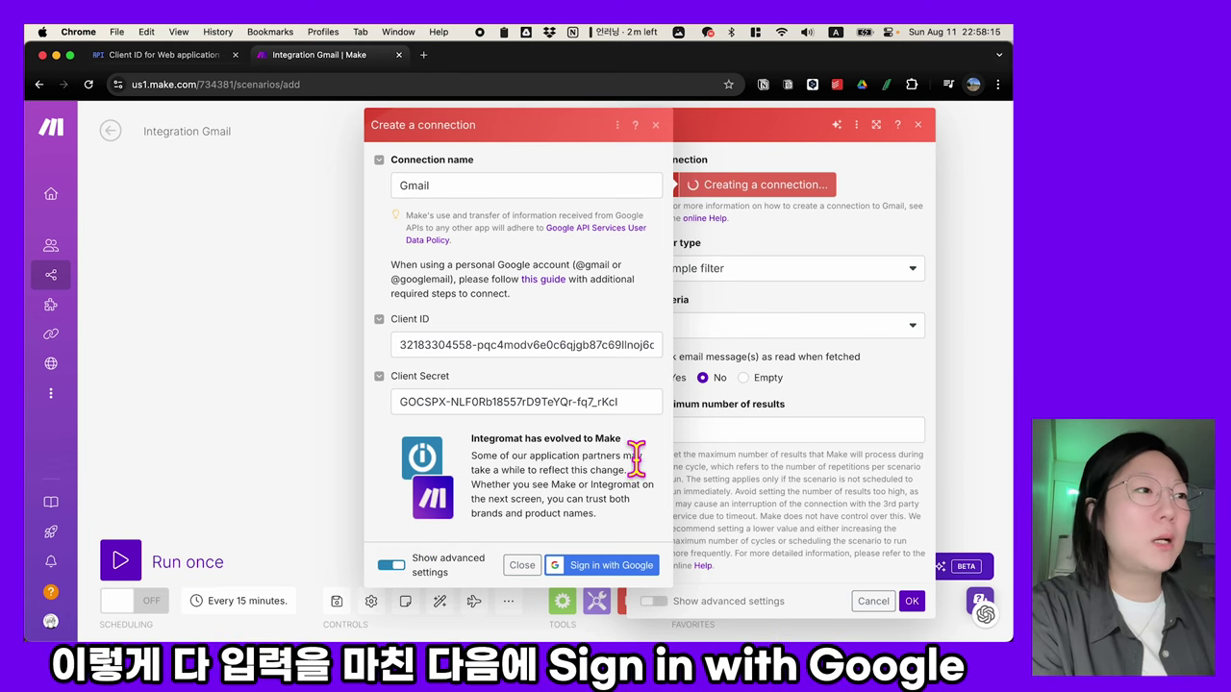
# - Sign in with the Google account, pass the unverified-app warning, and grant integromat.com full Gmail access
pyautogui.click(615, 565)
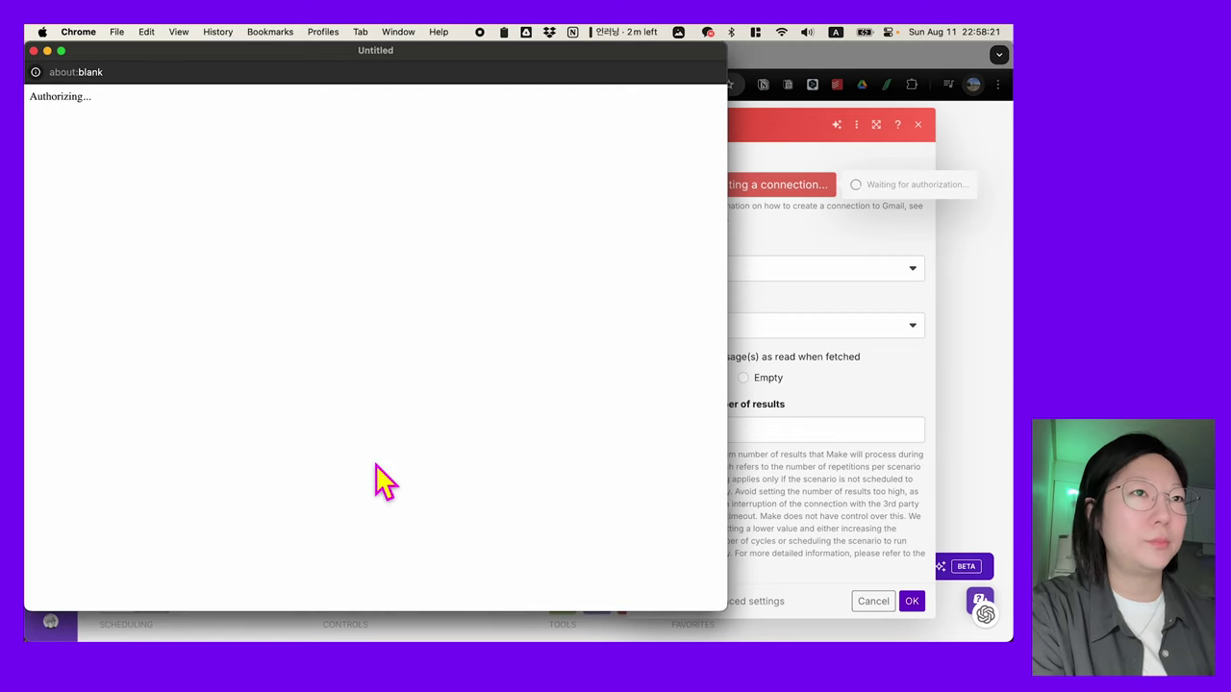
pyautogui.click(495, 275)
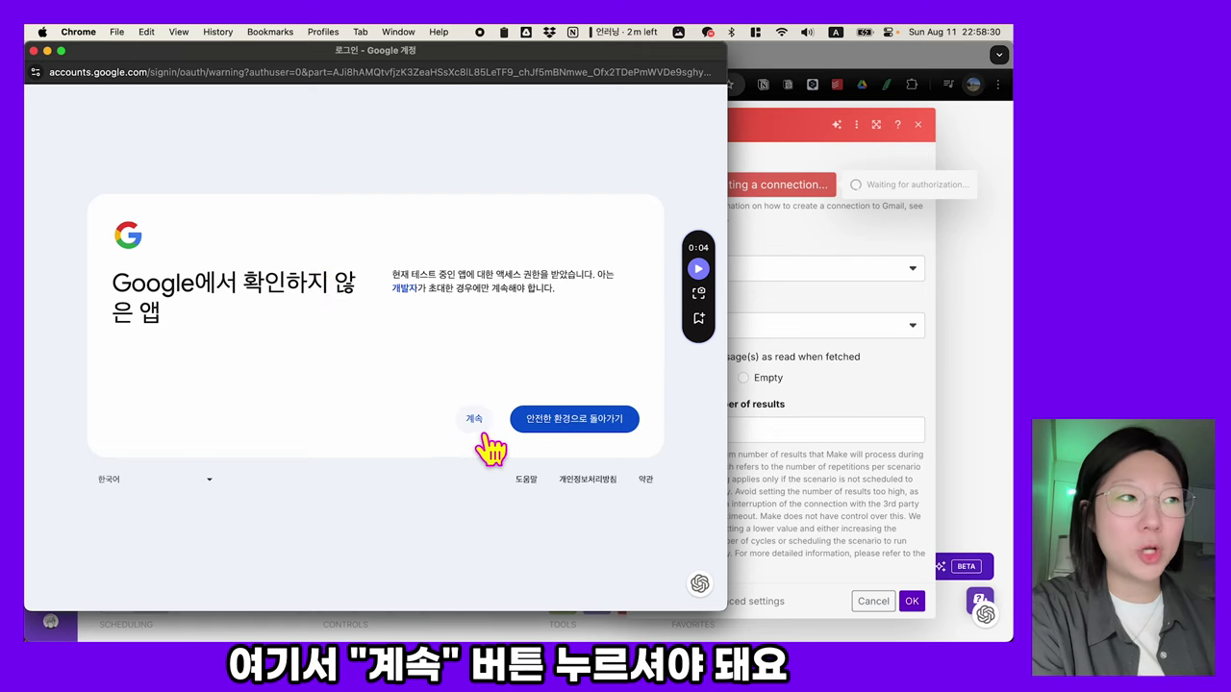
pyautogui.click(476, 422)
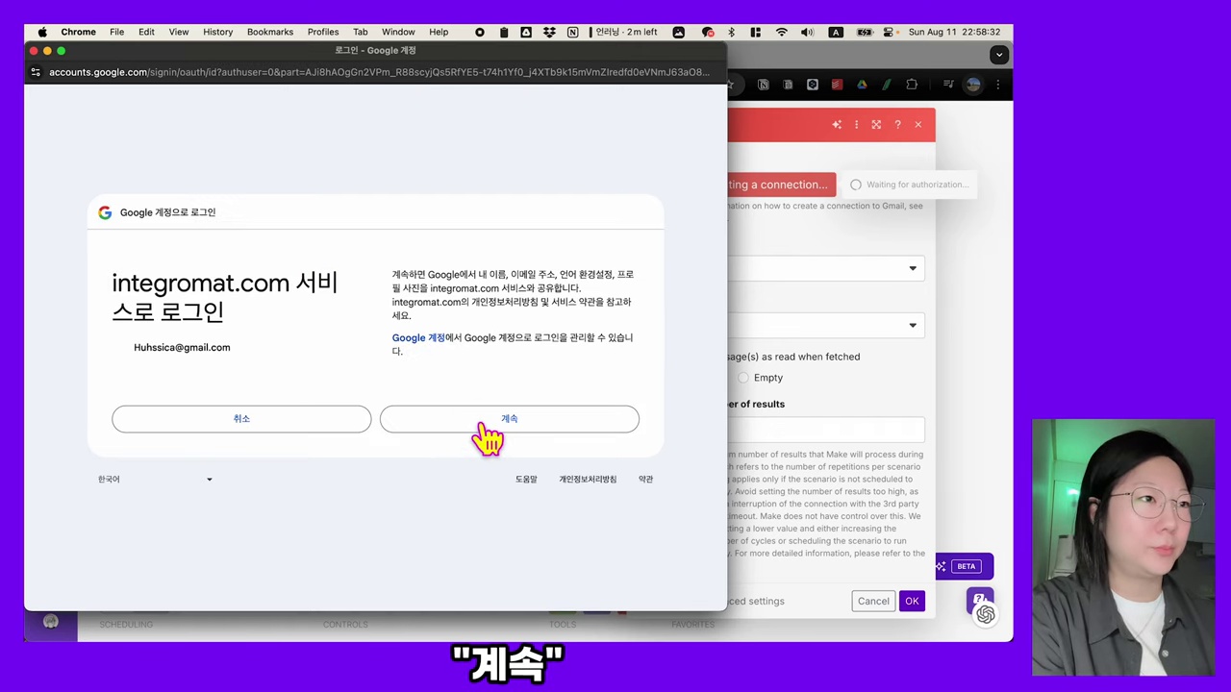
pyautogui.click(481, 425)
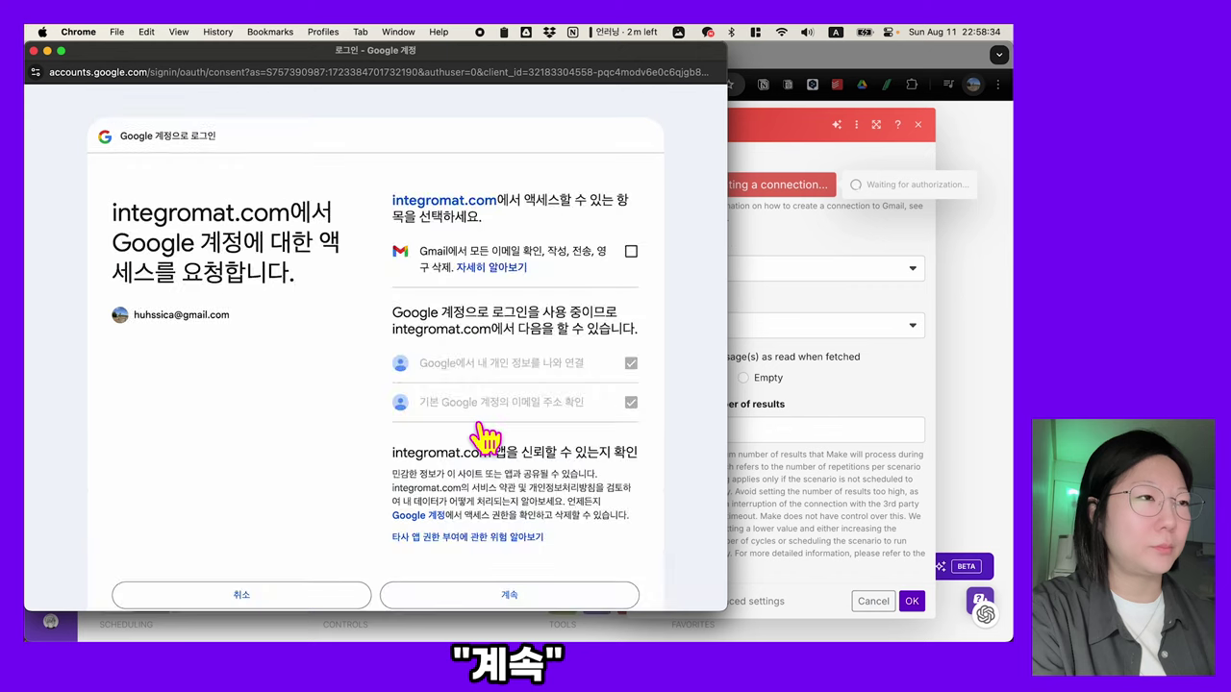
pyautogui.click(630, 253)
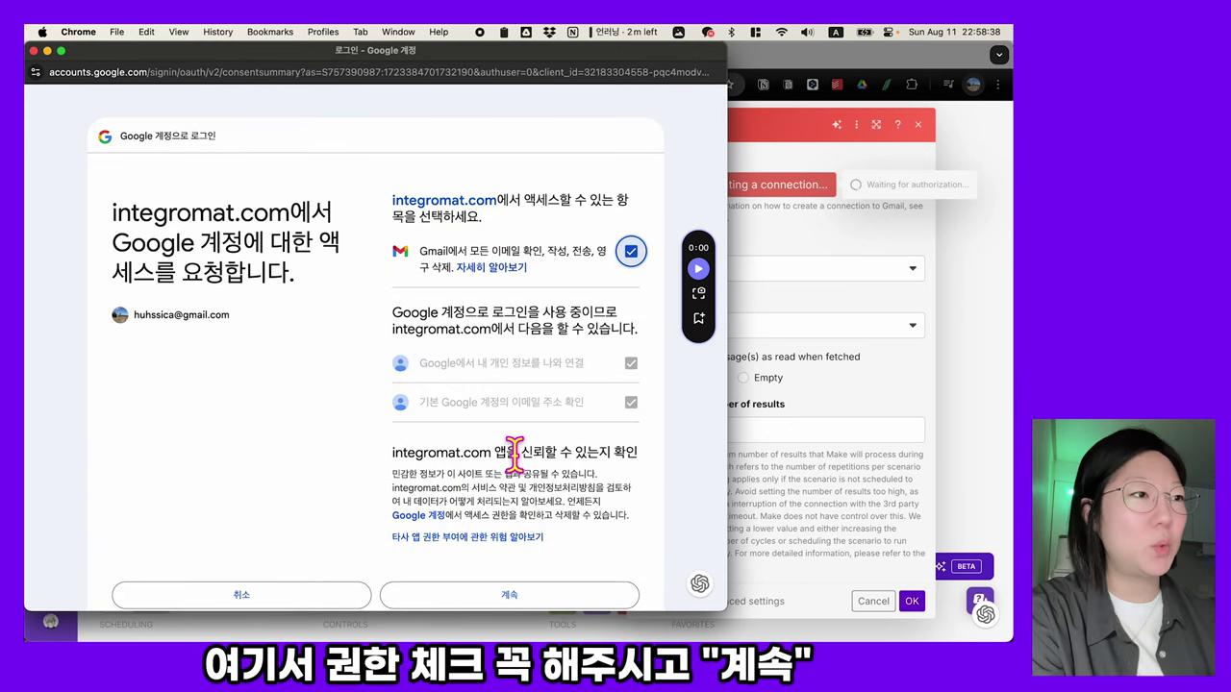
pyautogui.scroll(-2, 513, 459)
pyautogui.click(515, 492)
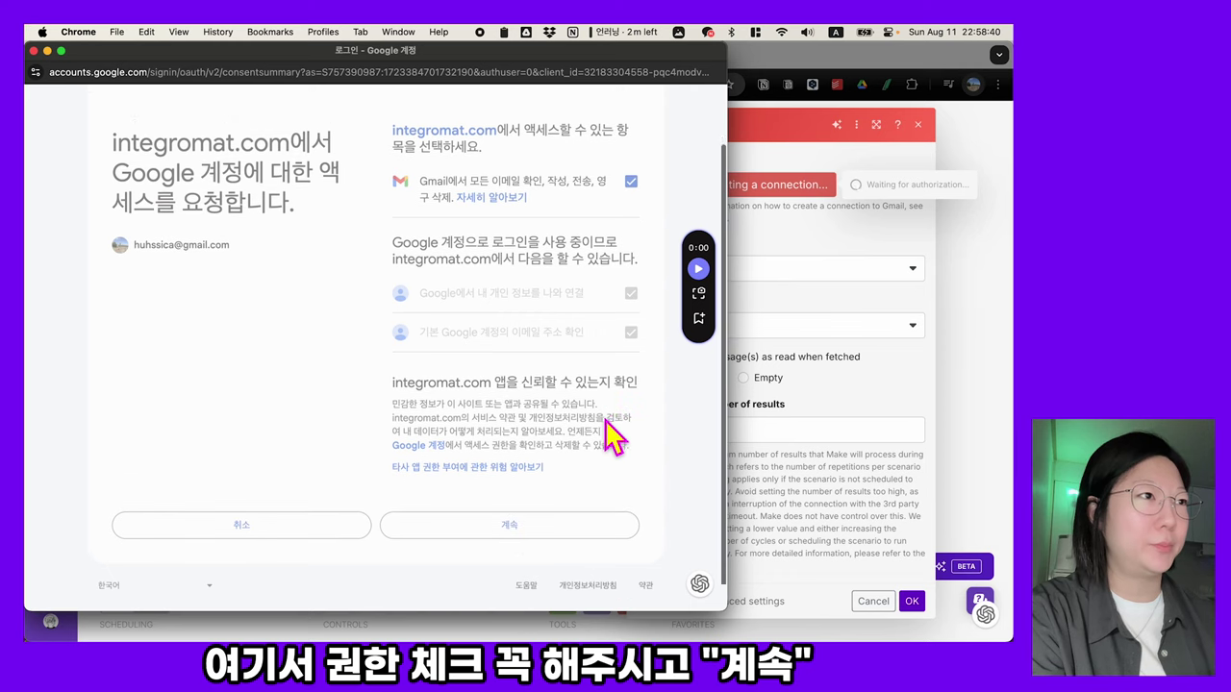